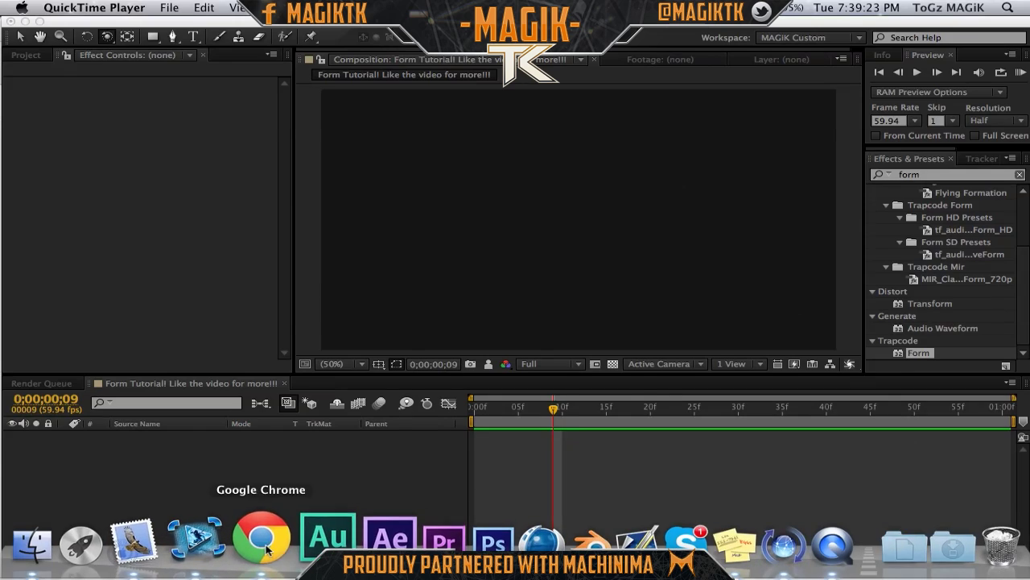
- Switch to the browser showing the YouTube intro video
left_click(264, 544)
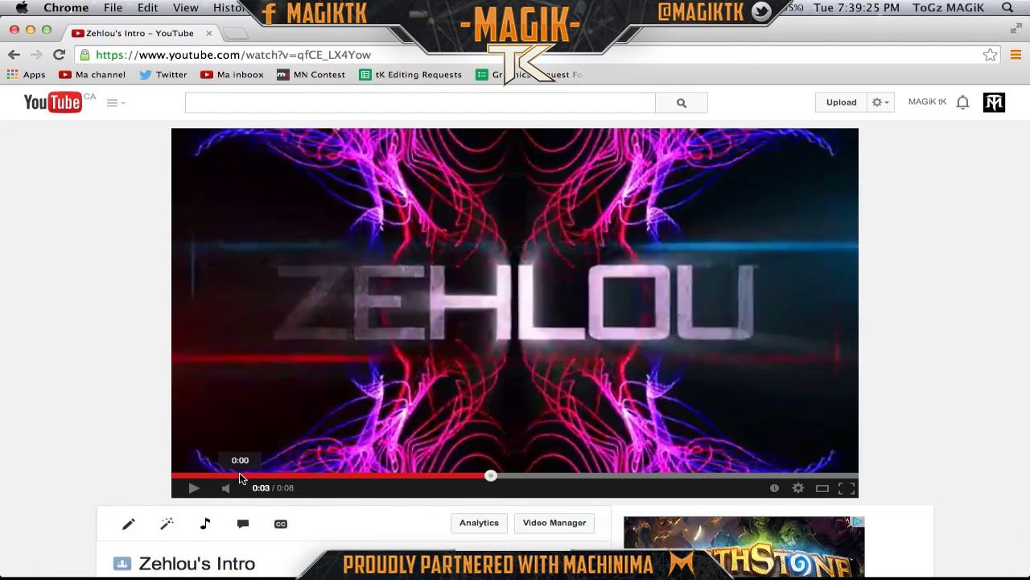
- Play the twisted-string example video from the start, pause it, and return to After Effects
left_click(241, 475)
left_click(473, 298)
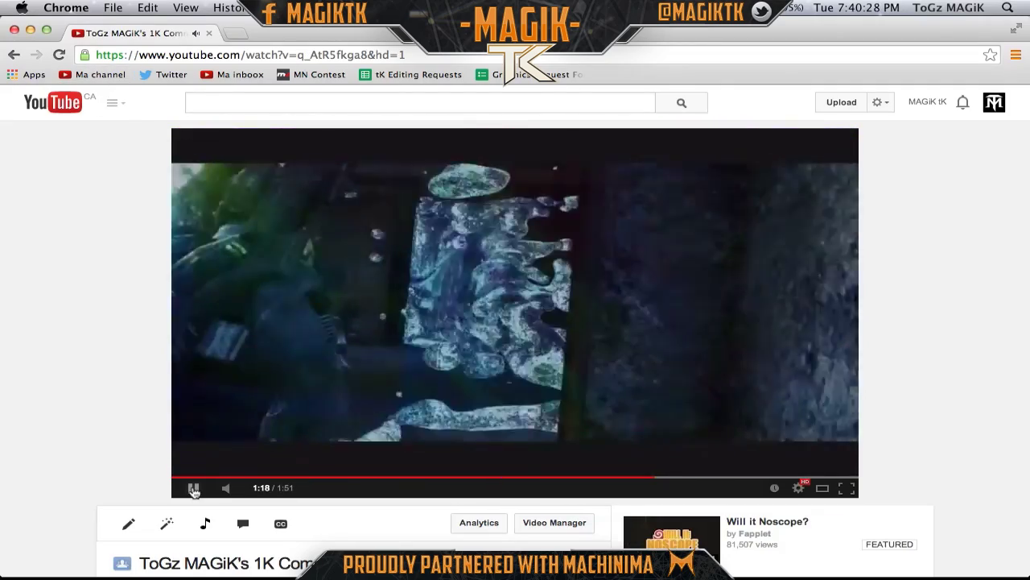
left_click(194, 489)
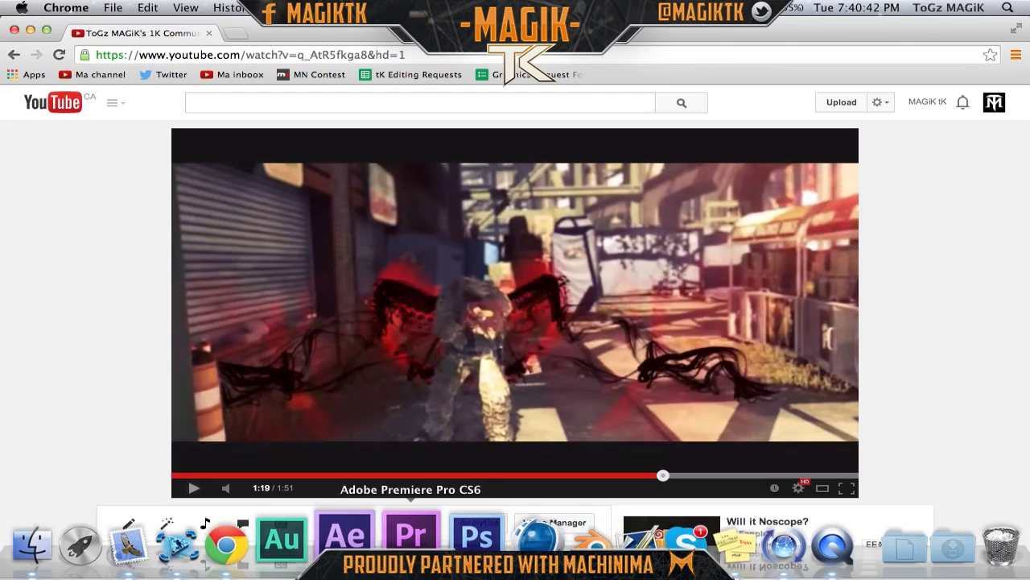
left_click(341, 539)
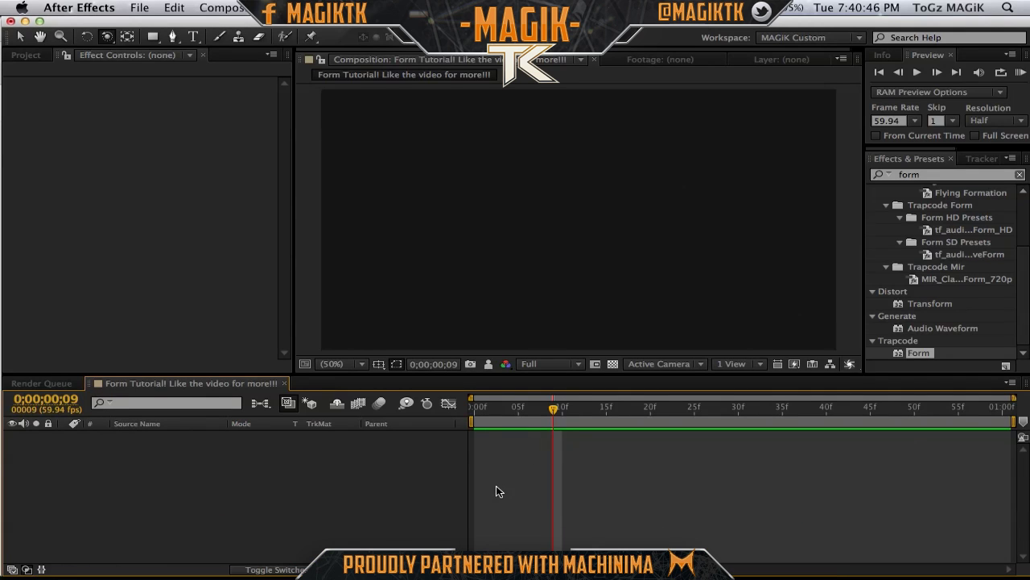
- Create a new solid named 'Form' with Cmd+Y and apply Trapcode Form from Effects & Presets
key("super+y")
type("Form")
key("Return")
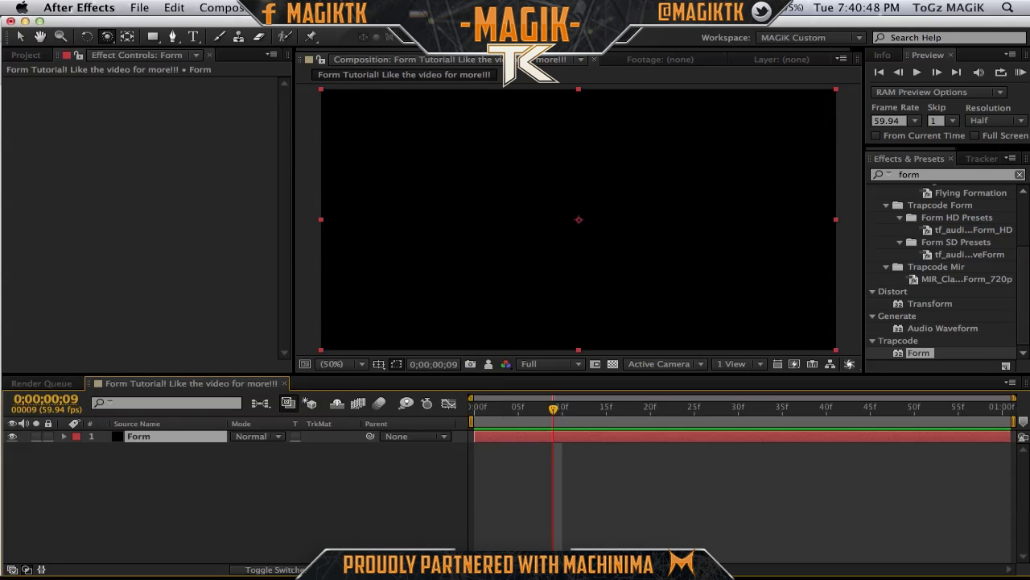
left_click_drag(928, 359, 182, 437)
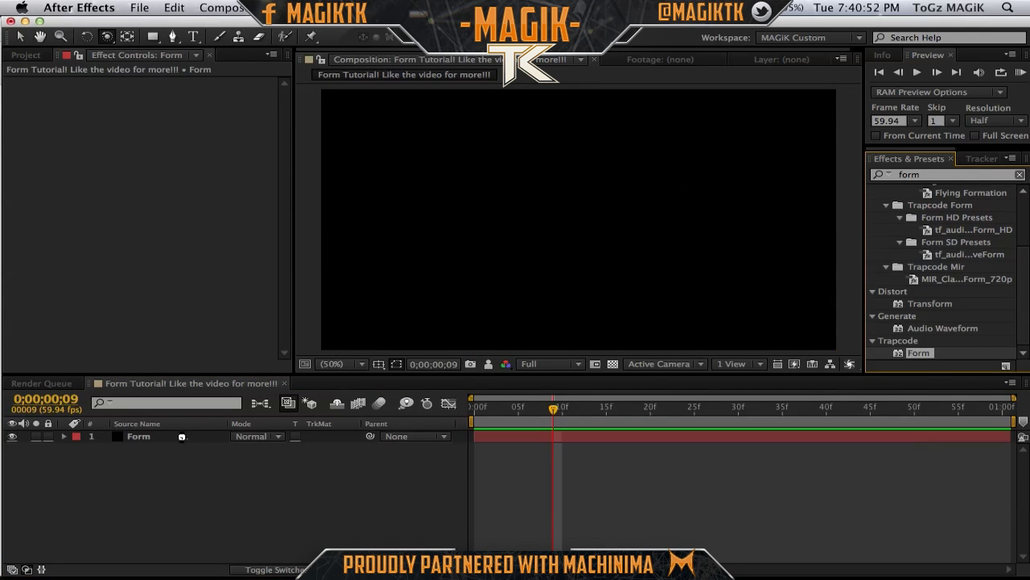
double_click(910, 356)
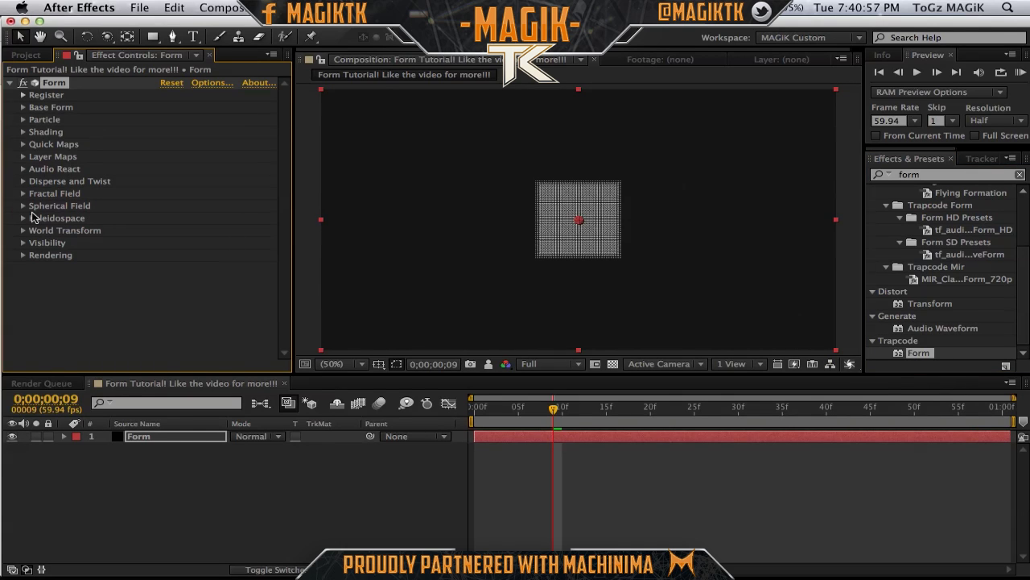
- Expand Base Form and adjust the particle grid's Size X
left_click(23, 107)
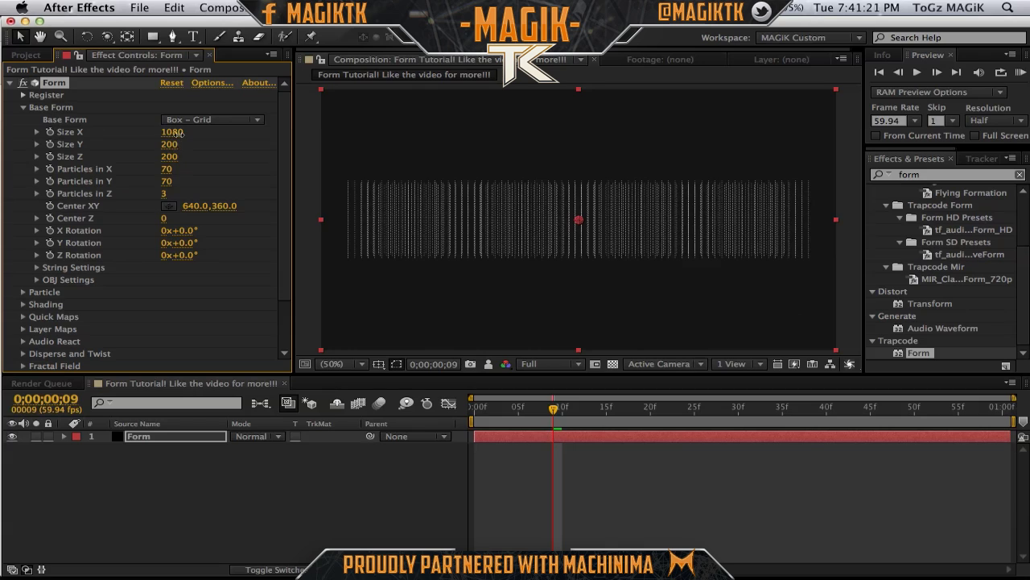
left_click_drag(185, 132, 211, 133)
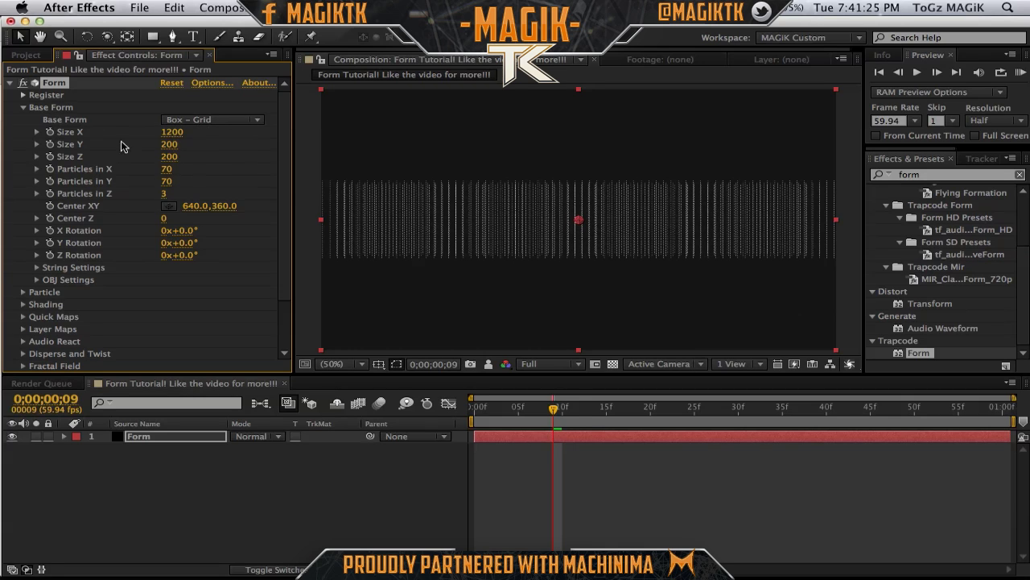
left_click(170, 132)
type("640")
key("Return")
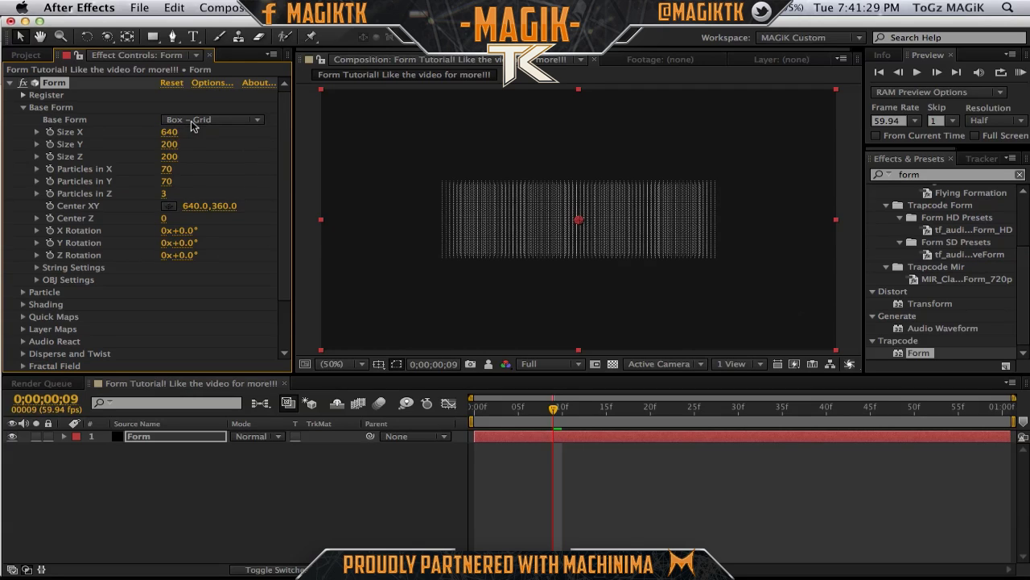
- Switch the base form to Box – Strings and set Size X to 1000
left_click(193, 121)
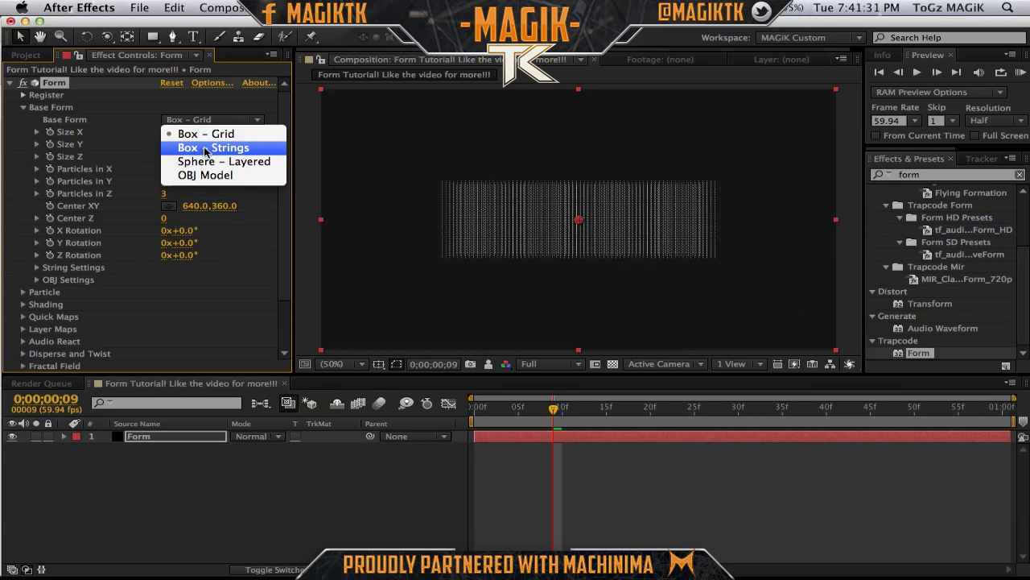
left_click(204, 146)
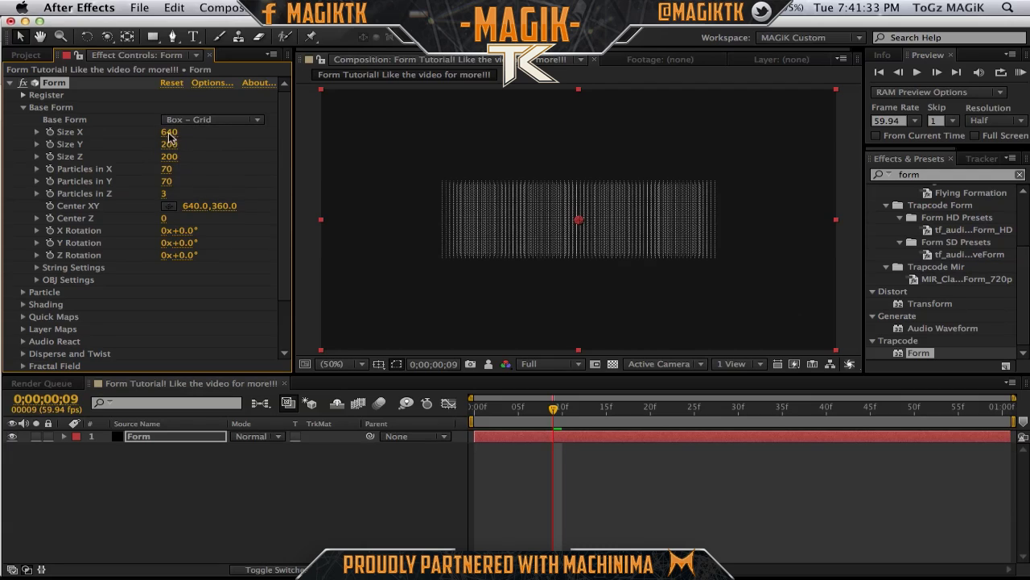
left_click(171, 134)
type("100")
key("Return")
left_click(177, 132)
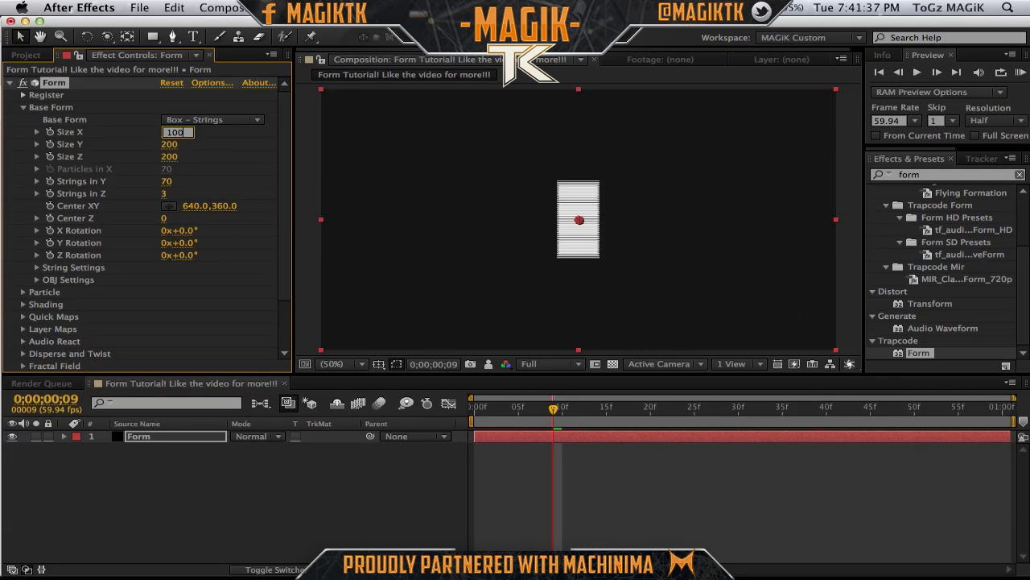
key("Return")
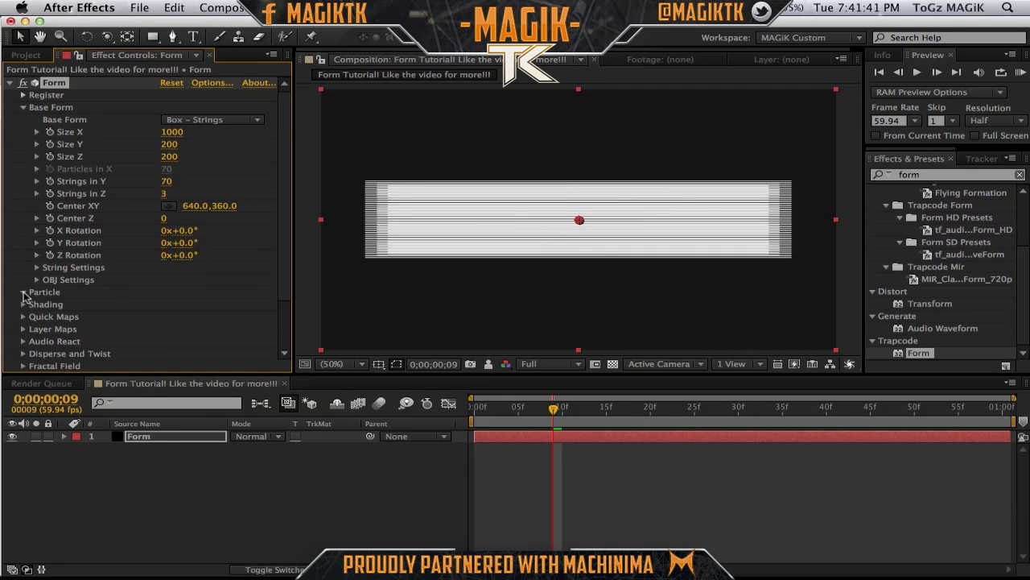
- Set Particle Type to Streaklet and lower the viewer resolution to Half
left_click(23, 292)
scroll(287, 241, "down", 3)
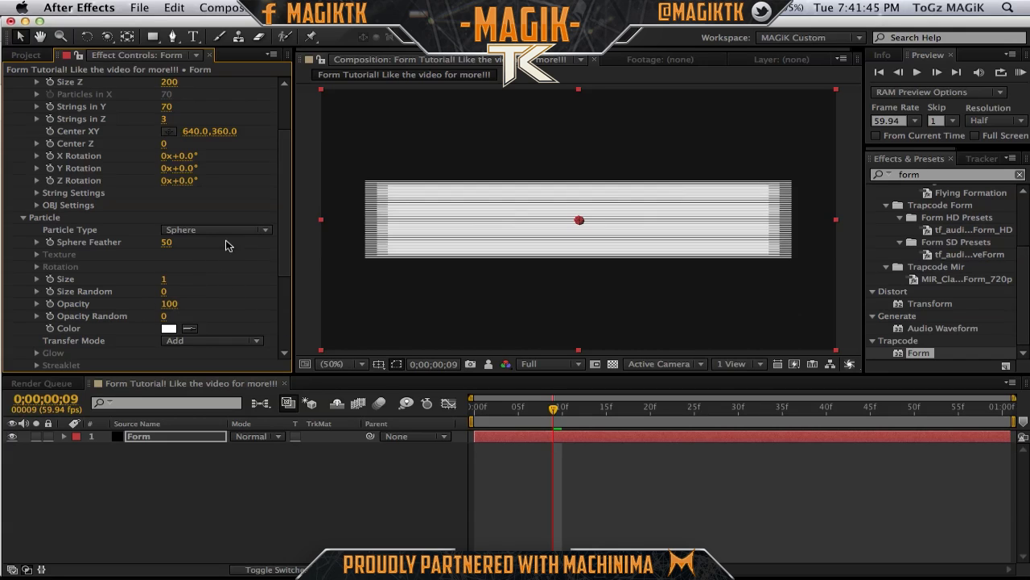
left_click(198, 231)
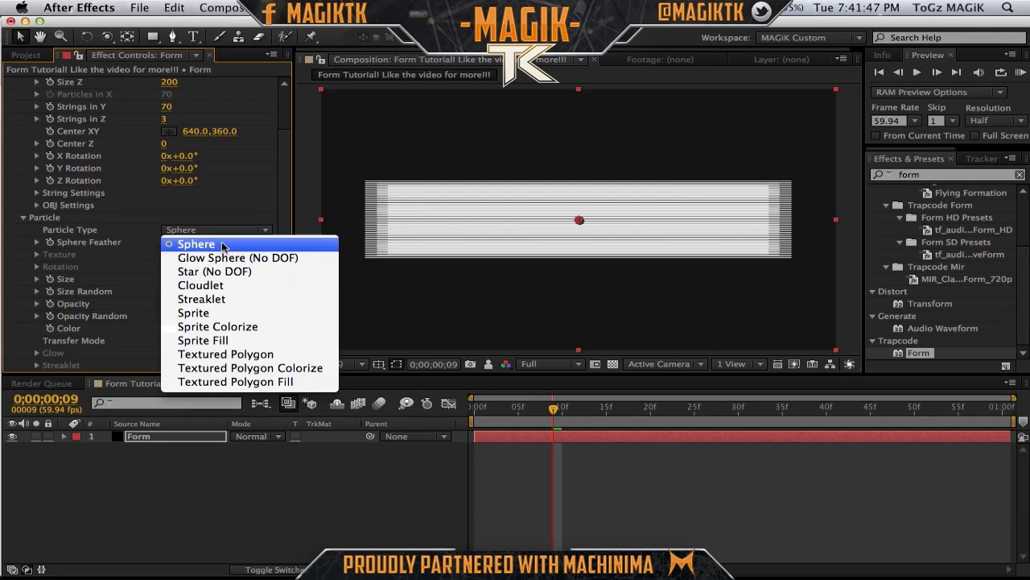
left_click(233, 299)
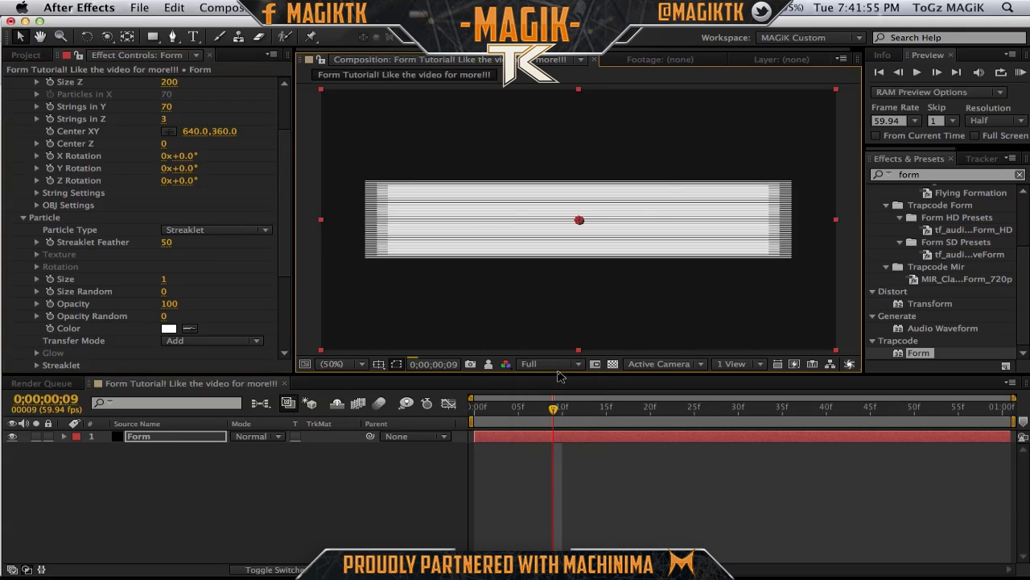
key("super+shift+j")
left_click_drag(290, 178, 287, 143)
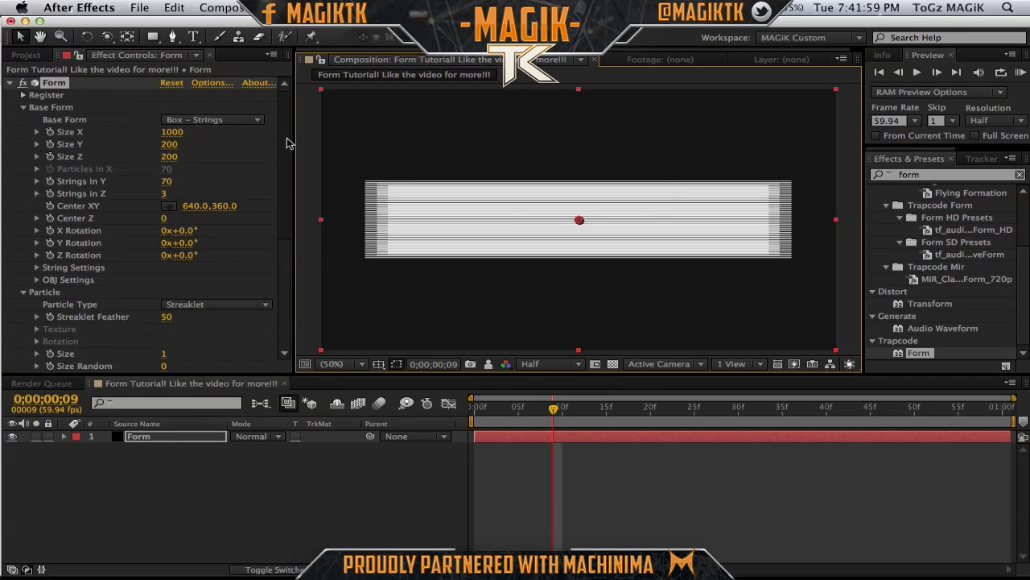
- Set Base Form Strings in Y to 8, Strings in Z to 1, and Size X to 1140
left_click(158, 188)
left_click(165, 185)
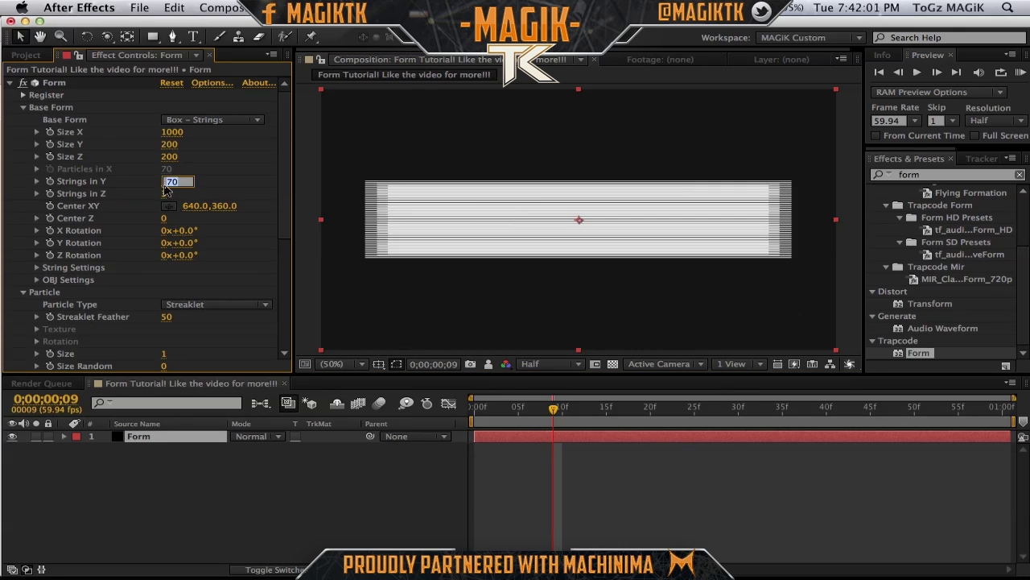
type("8")
key("Return")
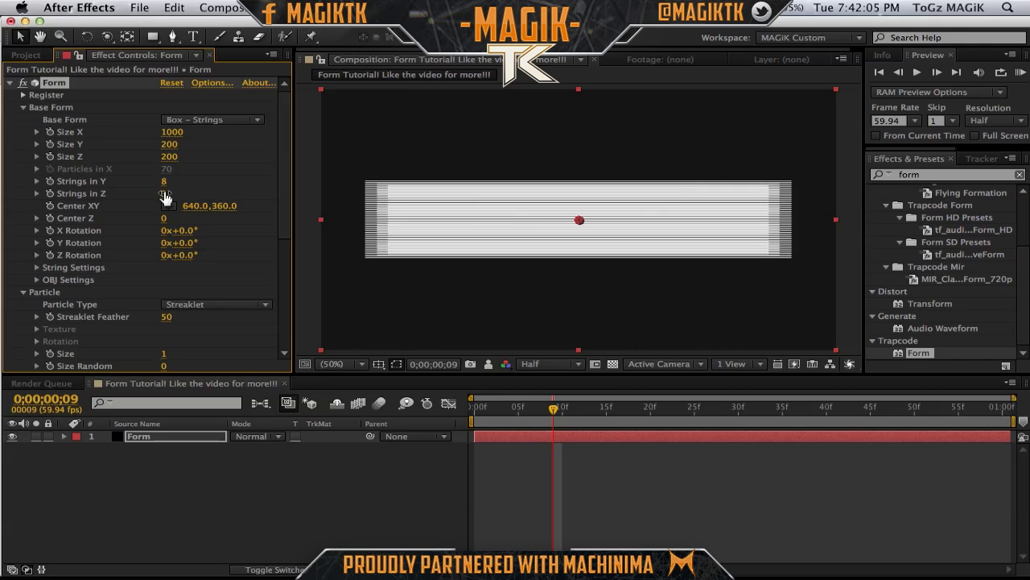
left_click(165, 194)
type("1")
key("Return")
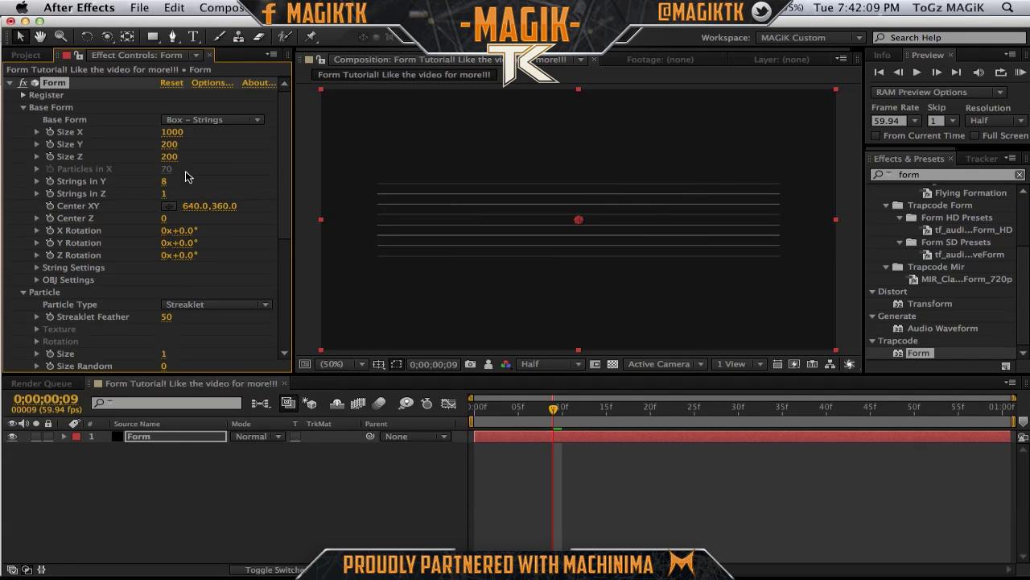
left_click_drag(187, 132, 300, 132)
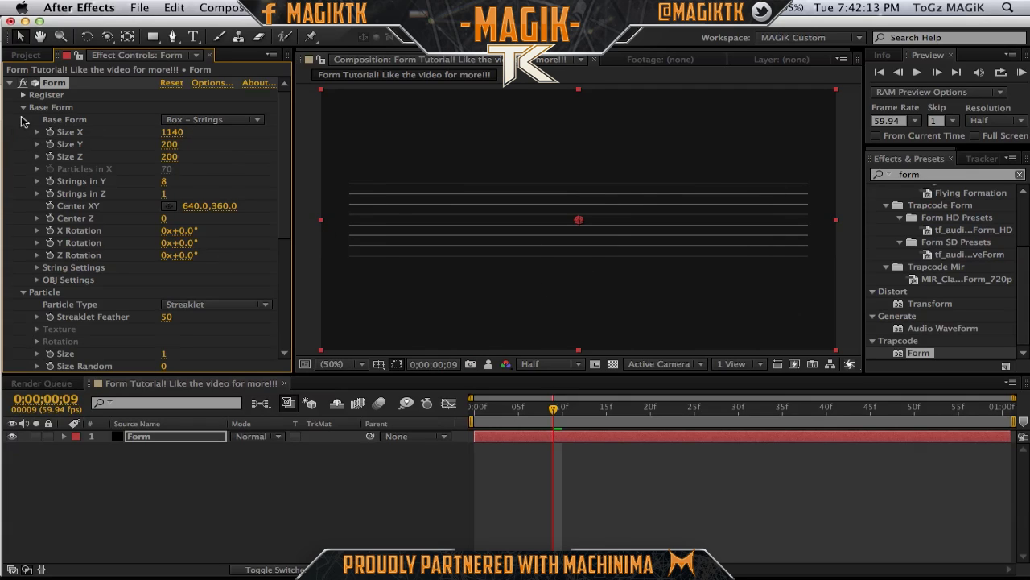
left_click(23, 107)
left_click(23, 120)
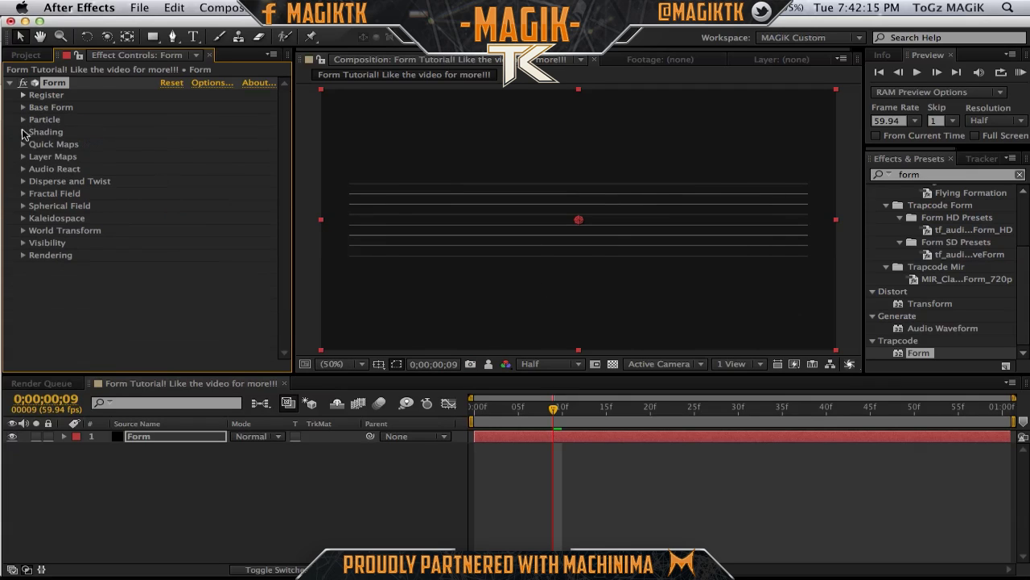
- Expand Fractal Field and scrub Displace up to 76
left_click(23, 194)
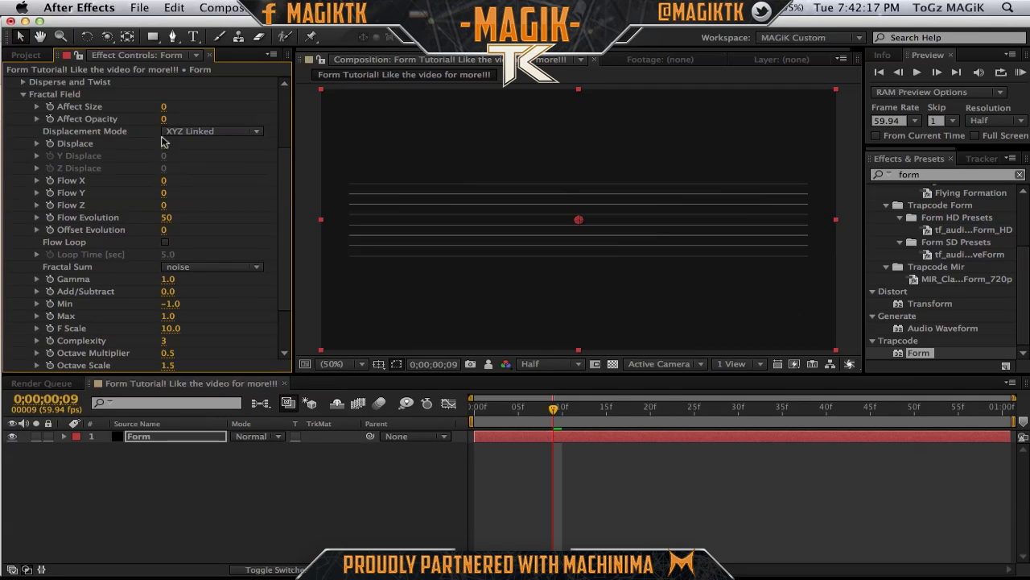
left_click_drag(209, 143, 214, 152)
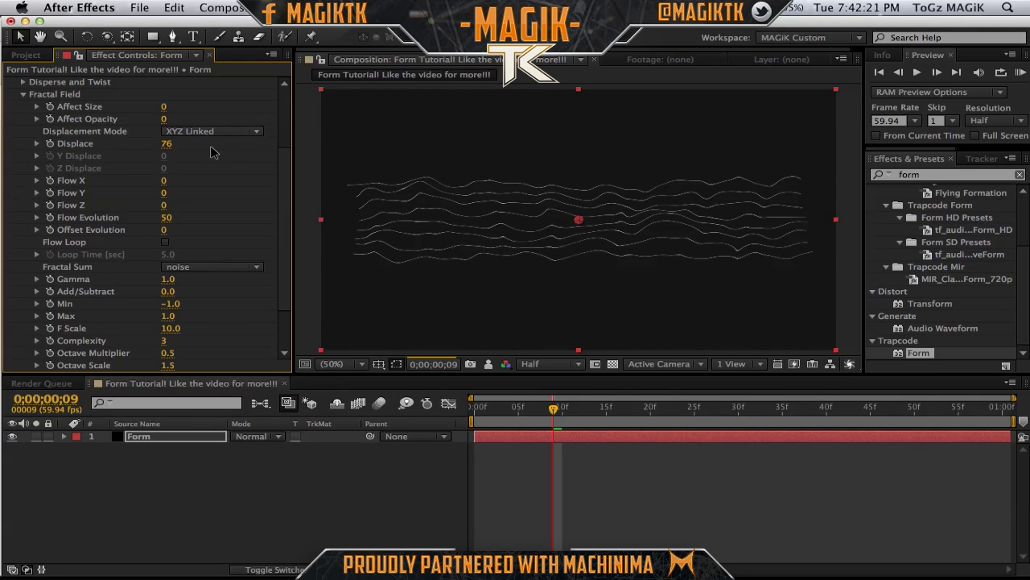
scroll(289, 170, "up", 2)
scroll(289, 170, "up", 3)
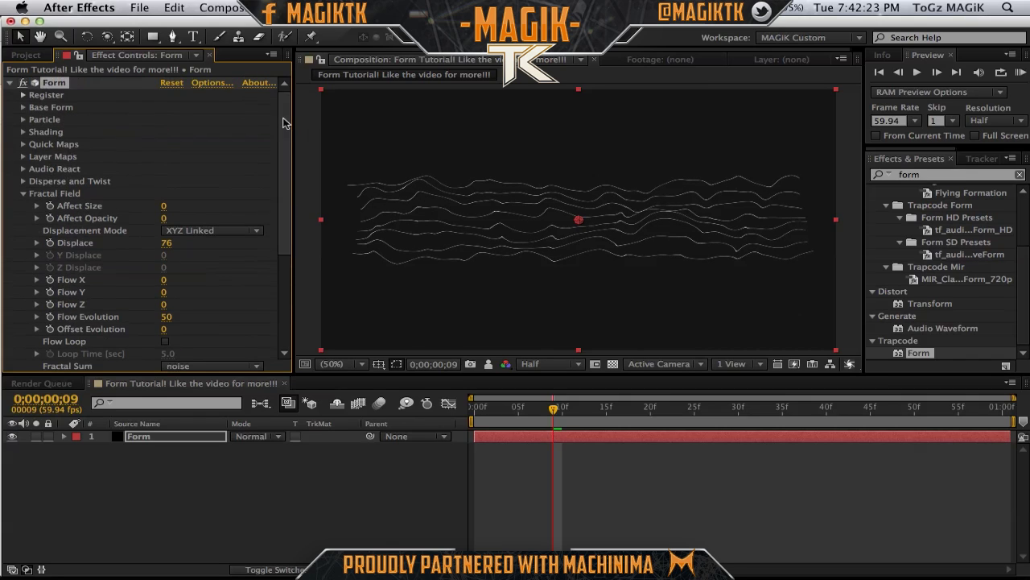
left_click(24, 194)
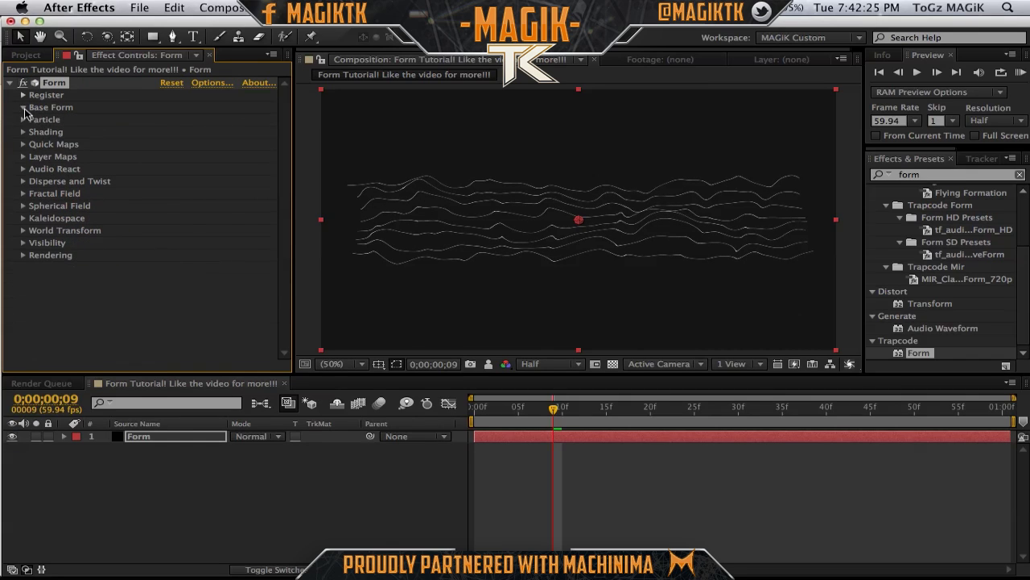
- In String Settings, enter Size Rnd Distribution 1, Size Random 2 and Density 30
left_click(23, 107)
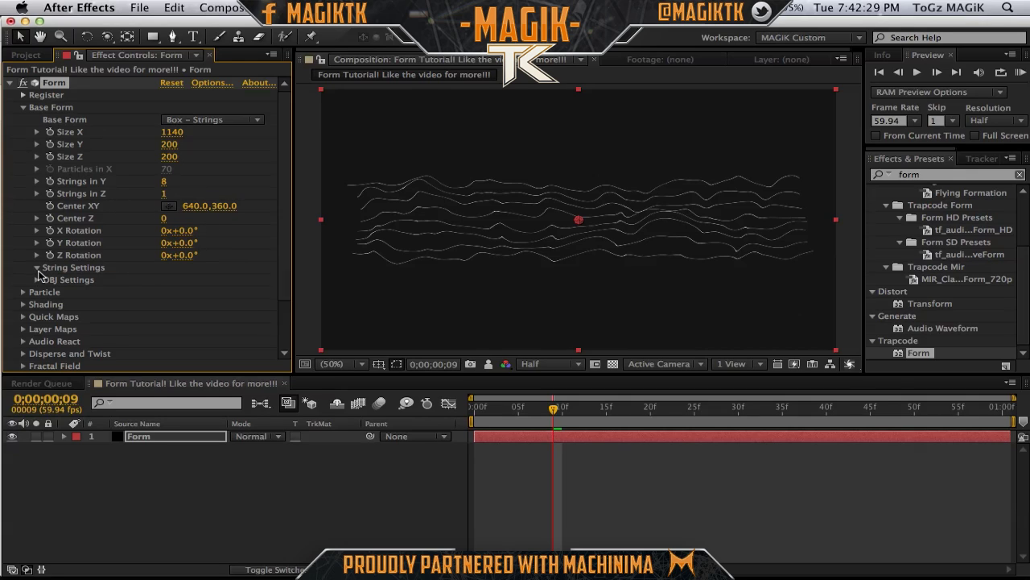
left_click(168, 304)
type("1")
key("Return")
left_click(167, 292)
type("20")
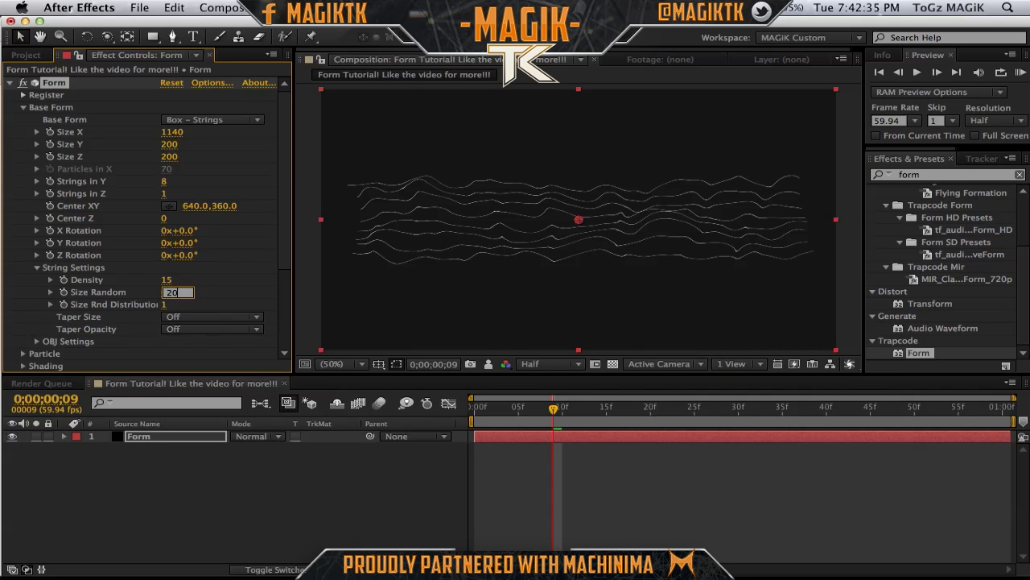
key("shift+Tab")
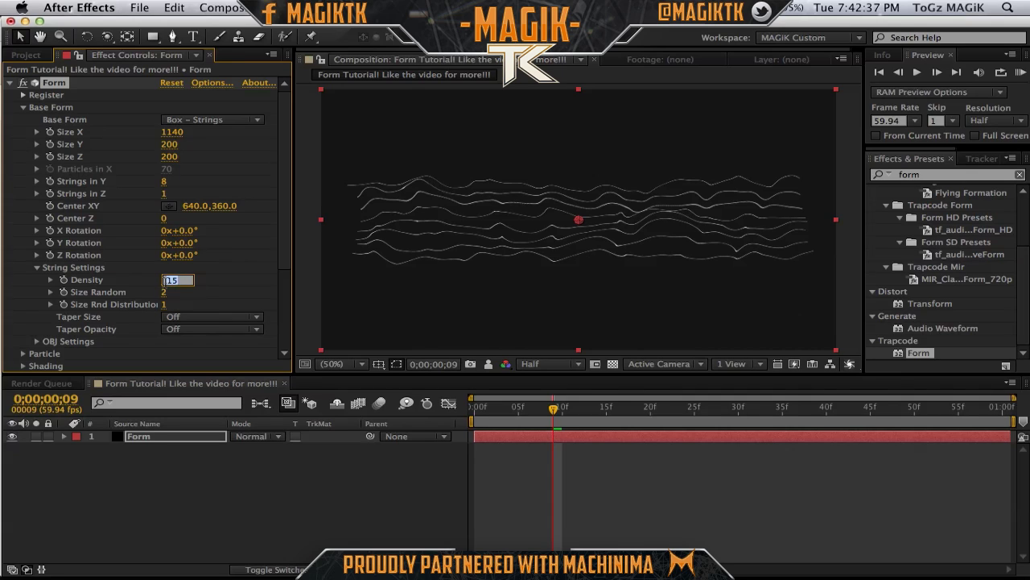
key("Return")
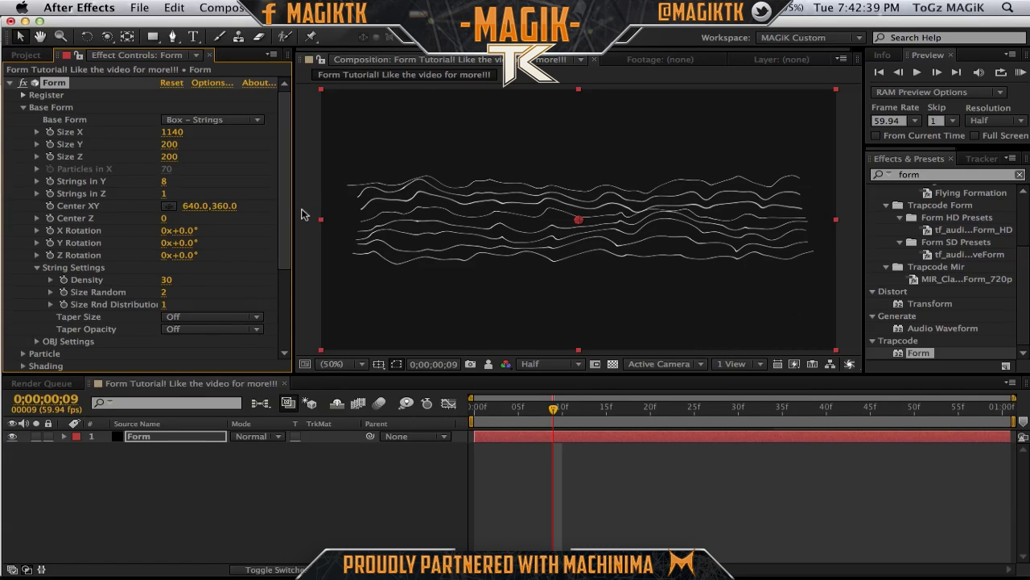
scroll(201, 266, "down", 3)
left_click(23, 293)
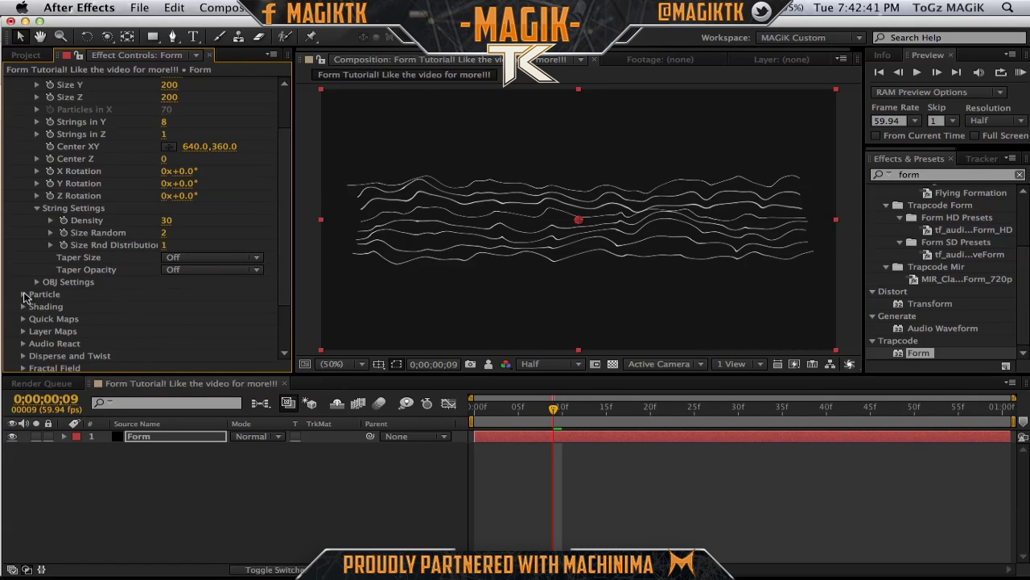
- Set the particle Color to light blue #5AB3EB
scroll(201, 290, "down", 3)
left_click(169, 329)
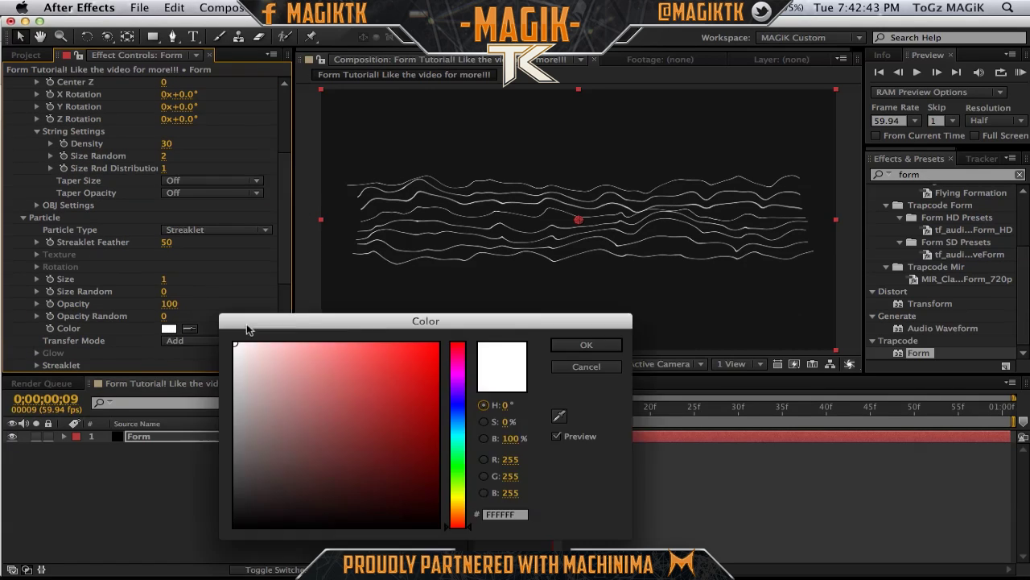
left_click_drag(457, 453, 459, 427)
left_click(360, 356)
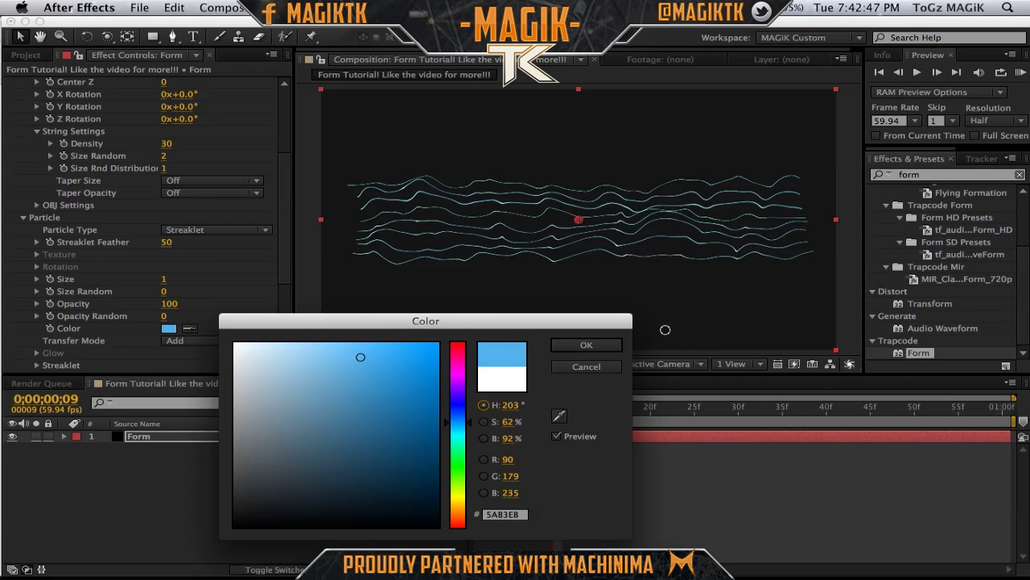
left_click(586, 344)
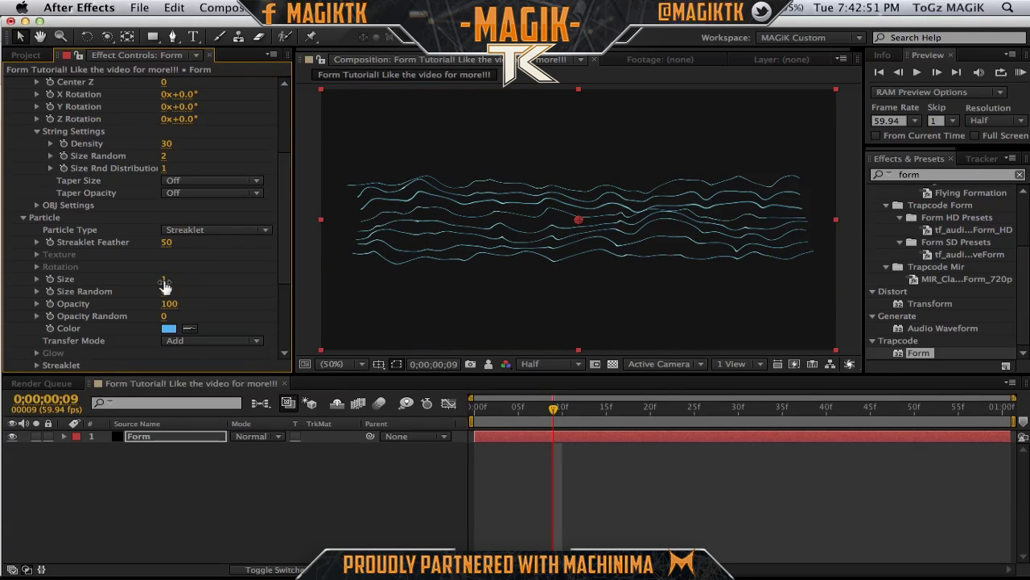
- Set the particle Size to 7 and deselect the Form layer
left_click(164, 280)
type("10")
key("Return")
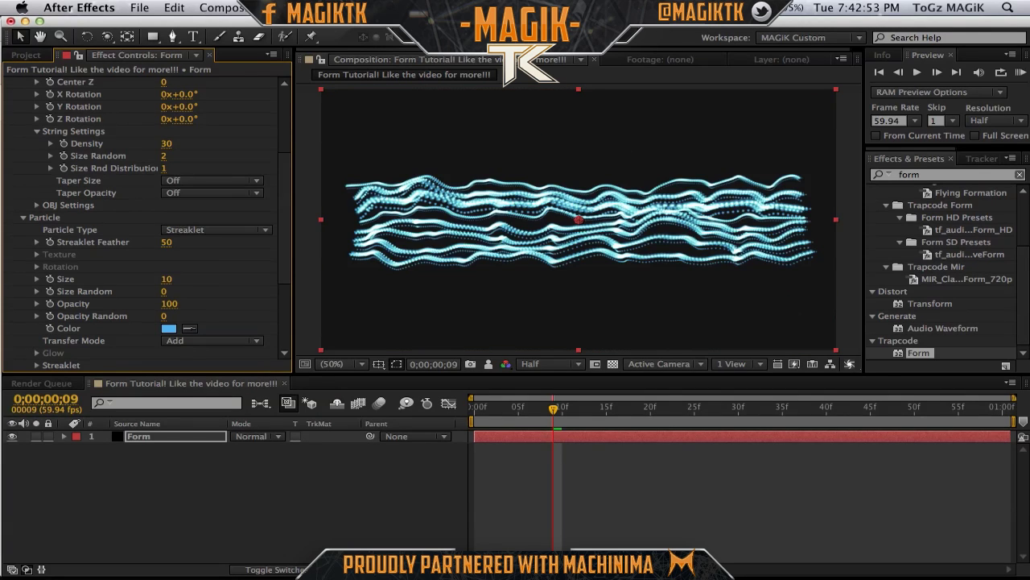
left_click(167, 279)
type("7")
key("Return")
left_click(658, 487)
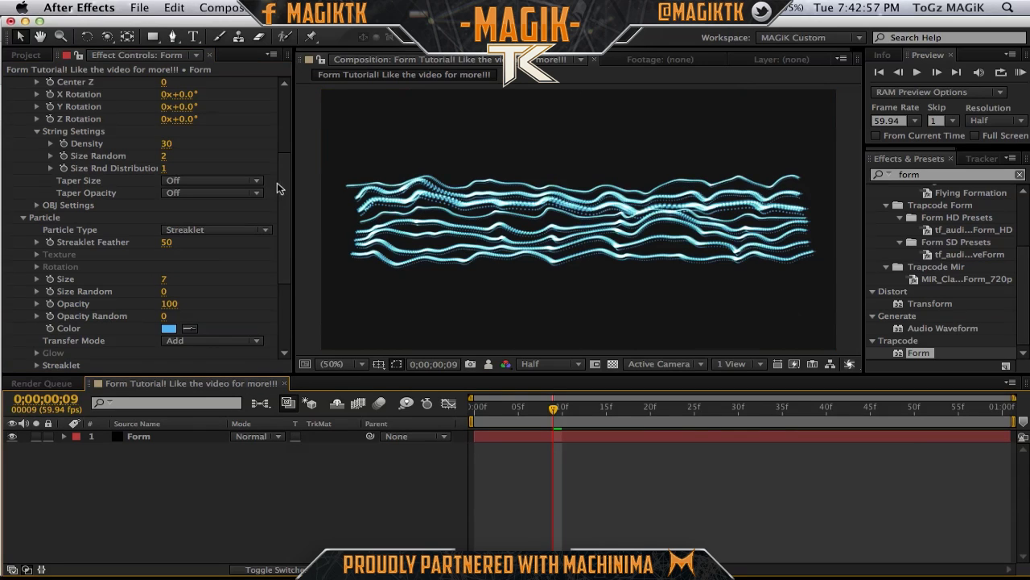
- Collapse Particle and expand Quick Maps, keeping Map Opac+Color over at Off
mouse_move(283, 221)
left_mouse_down()
mouse_move(293, 305)
mouse_move(290, 232)
left_mouse_up()
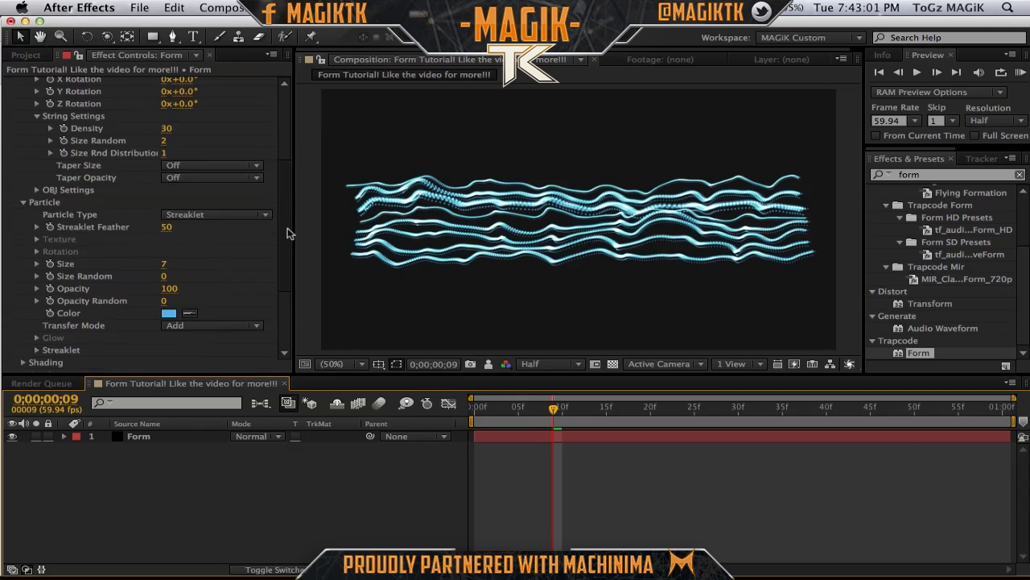
left_click(23, 203)
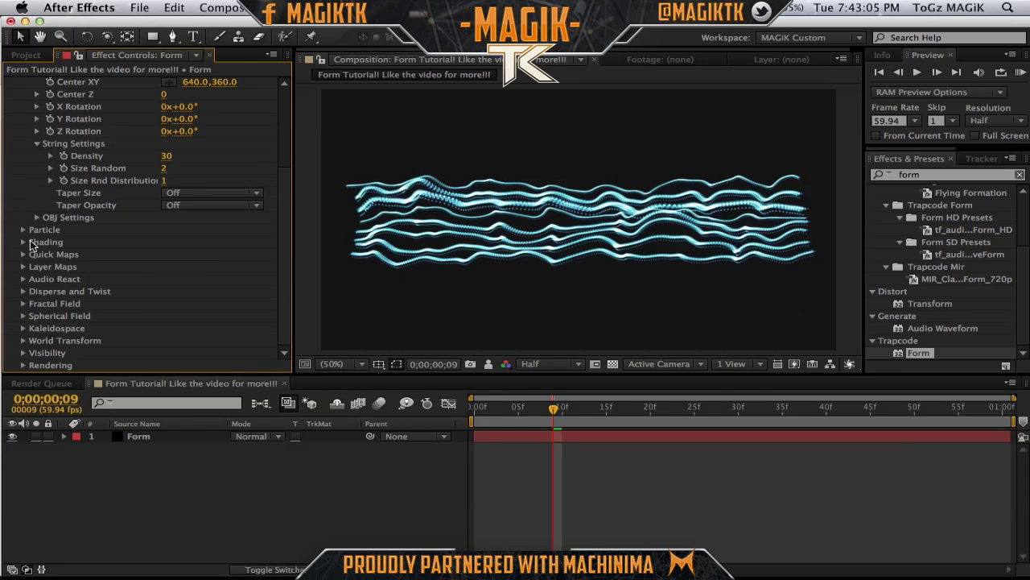
left_click(23, 254)
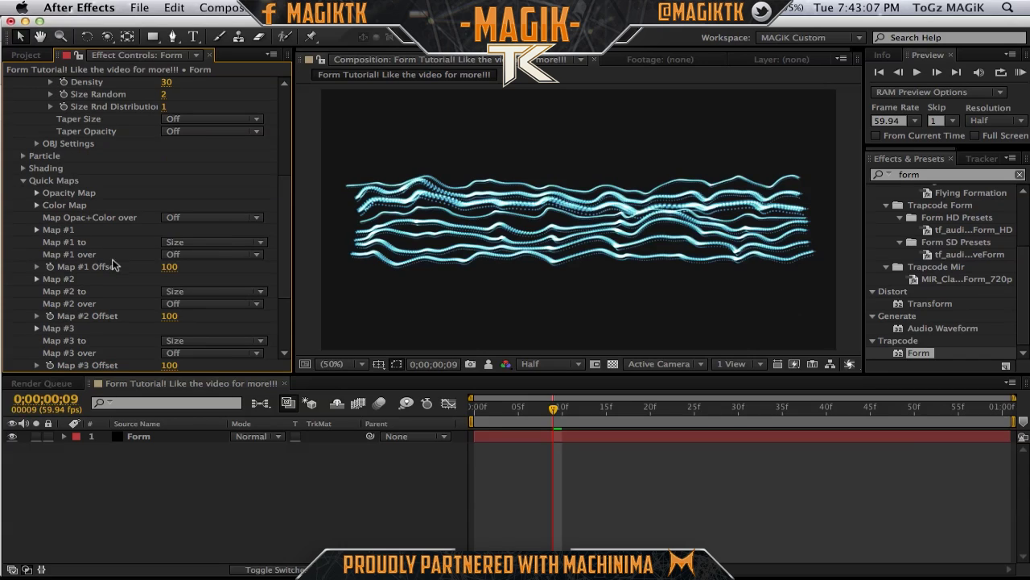
left_click(199, 218)
left_click(201, 223)
- Glance at the YouTube video in the browser, then close it to return to After Effects
mouse_move(413, 564)
left_click(254, 539)
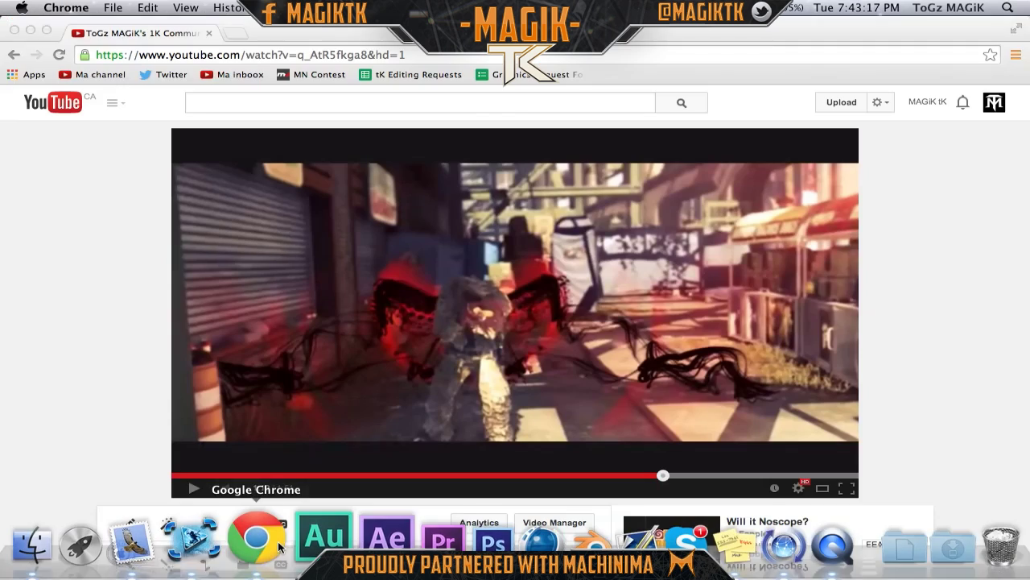
left_click(15, 30)
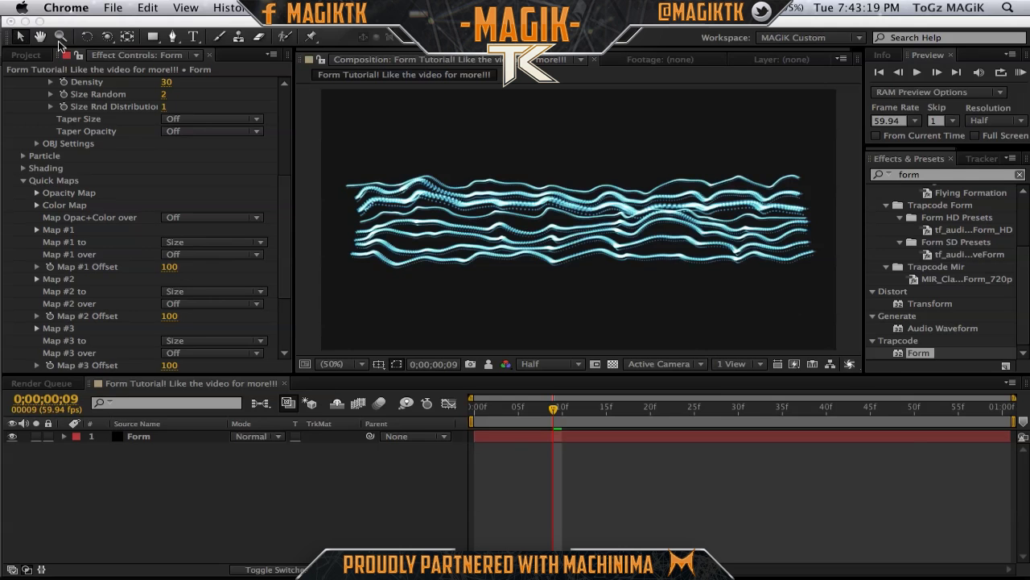
- Collapse Quick Maps and briefly inspect the Layer Maps settings in Form
left_click(211, 21)
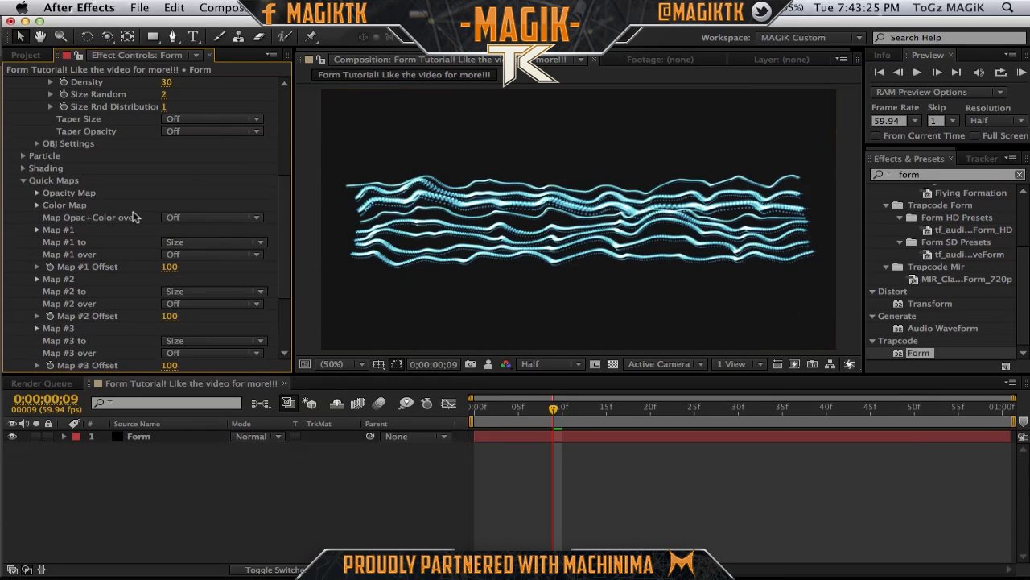
left_click(22, 182)
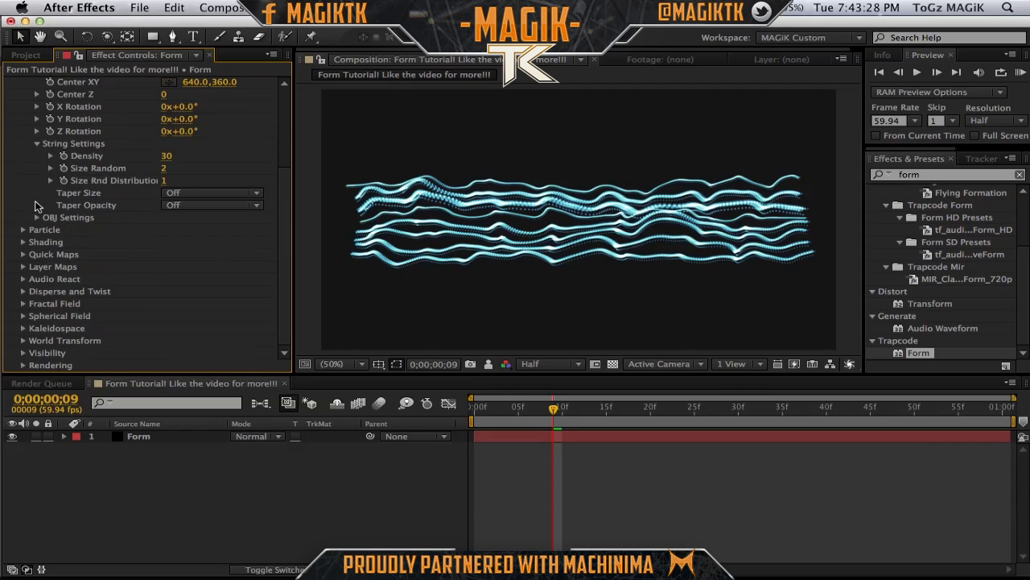
left_click(24, 267)
left_click(24, 267)
- Keep Audio React's Audio Layer at None, then reveal the Disperse and Twist settings
left_click(24, 279)
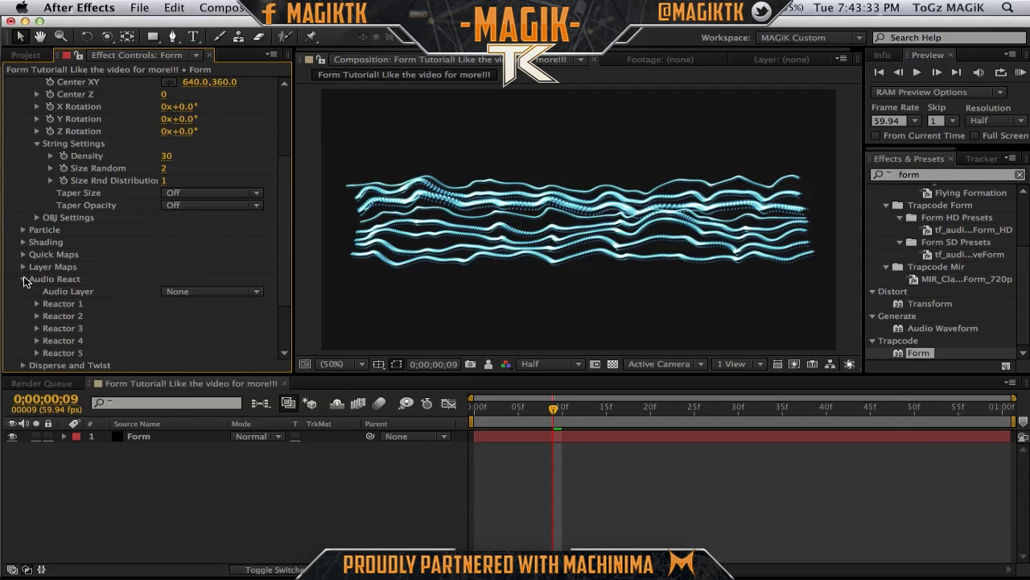
left_click(206, 293)
left_click(179, 302)
left_click(23, 280)
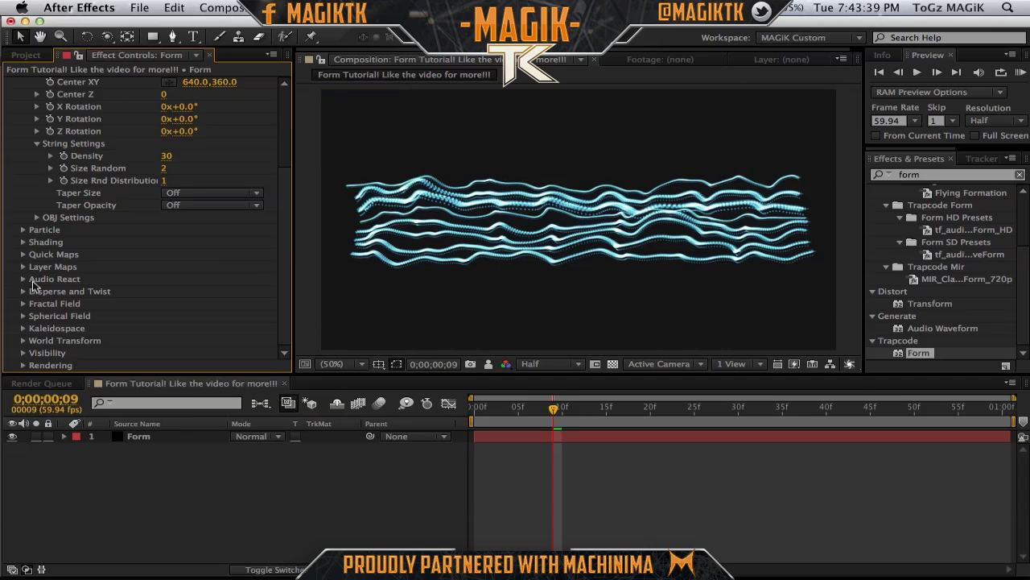
left_click(24, 292)
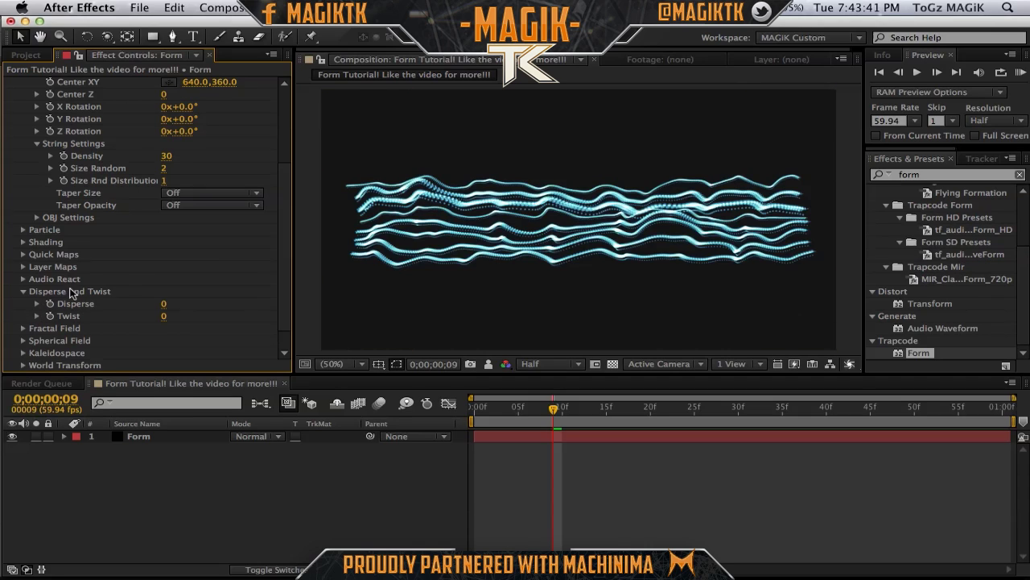
- Set Form's Twist to 9 with Disperse returned to 0, then scroll back to the top
scroll(161, 286, "down", 1)
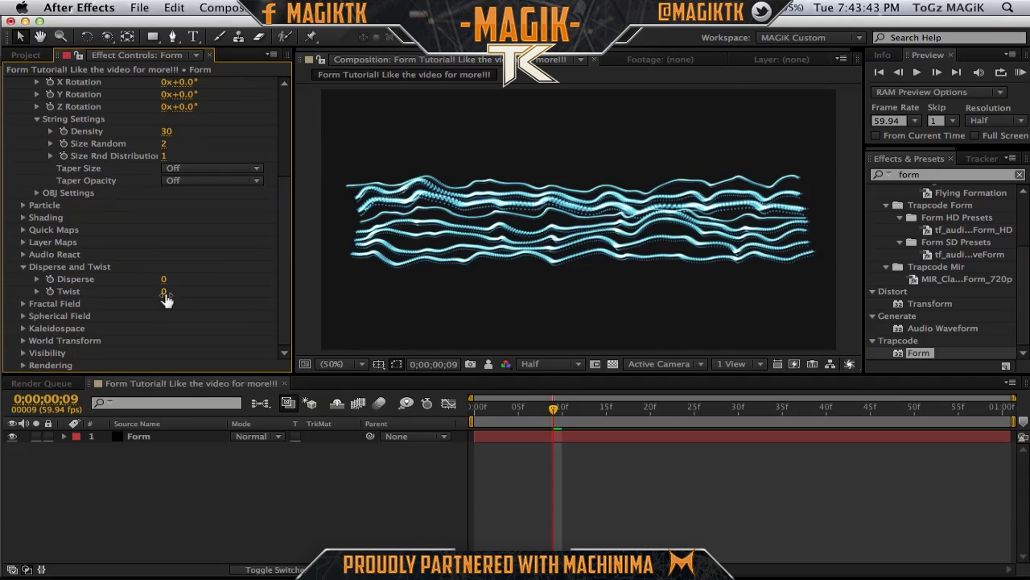
left_click_drag(167, 292, 638, 277)
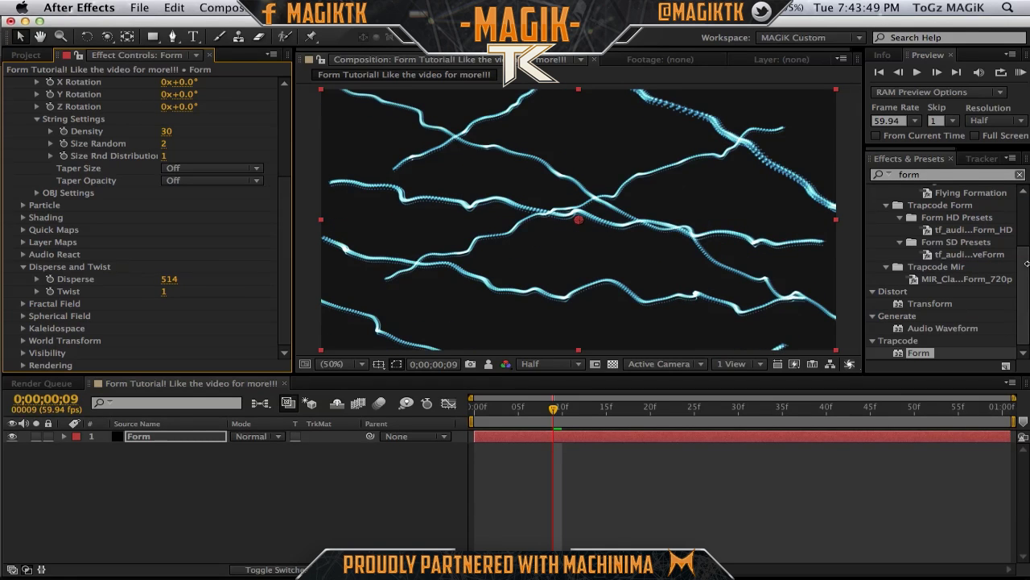
left_click_drag(411, 391, 214, 317)
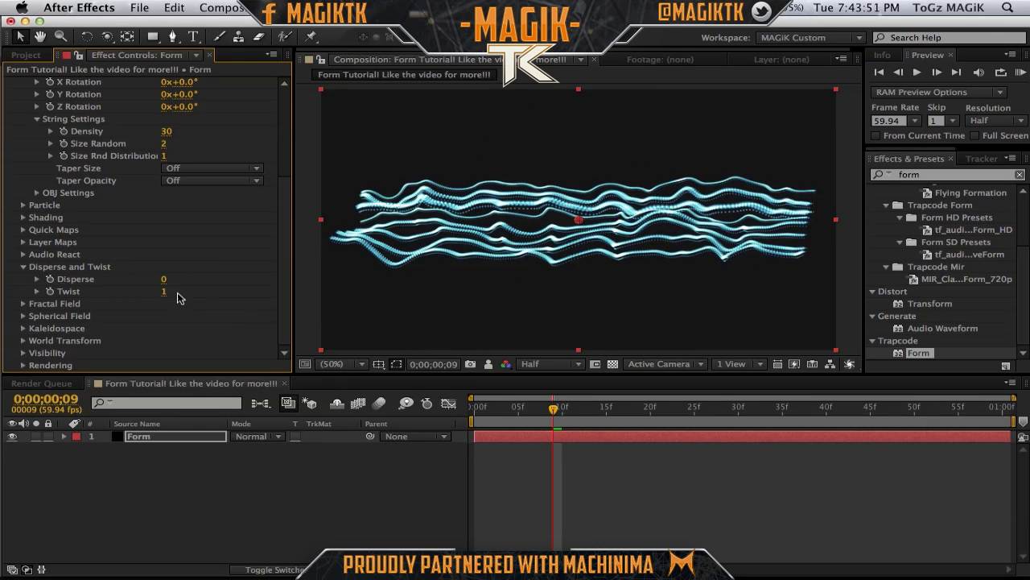
left_click_drag(181, 292, 337, 289)
left_click(165, 292)
type("7")
key("Return")
left_click(163, 291)
key("Return")
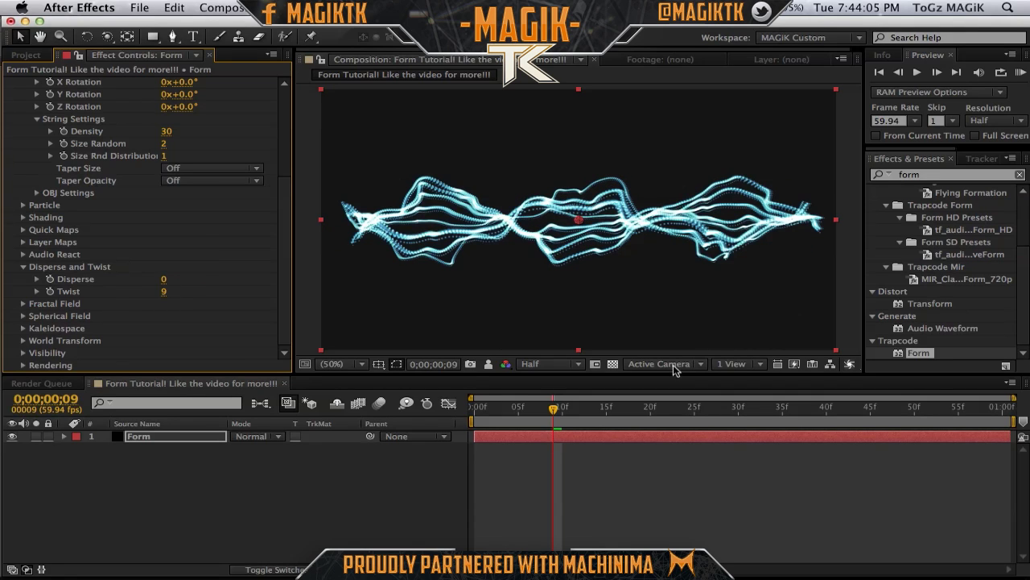
left_click_drag(291, 241, 292, 143)
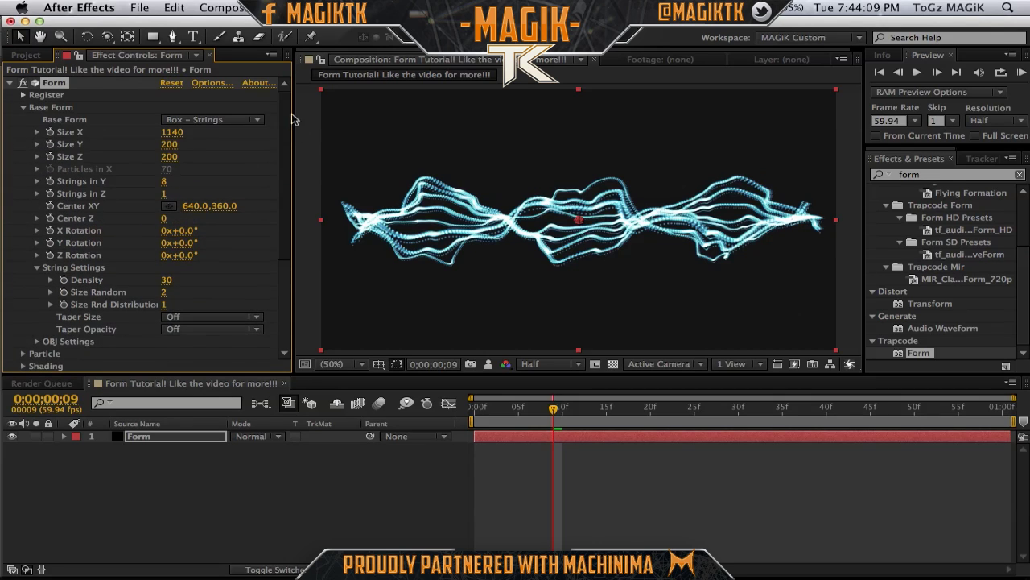
scroll(161, 209, "down", 5)
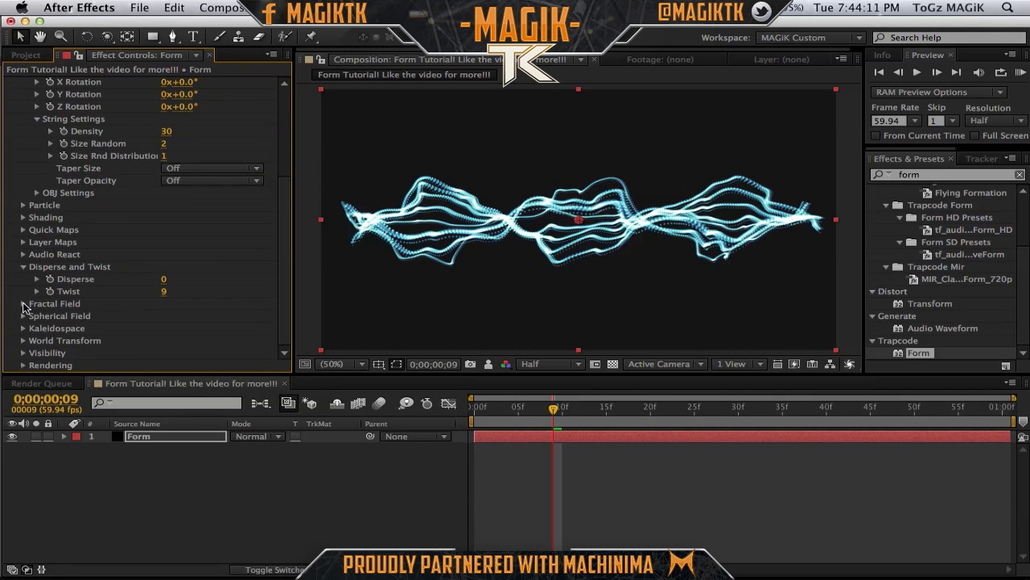
left_click(23, 328)
scroll(28, 337, "down", 1)
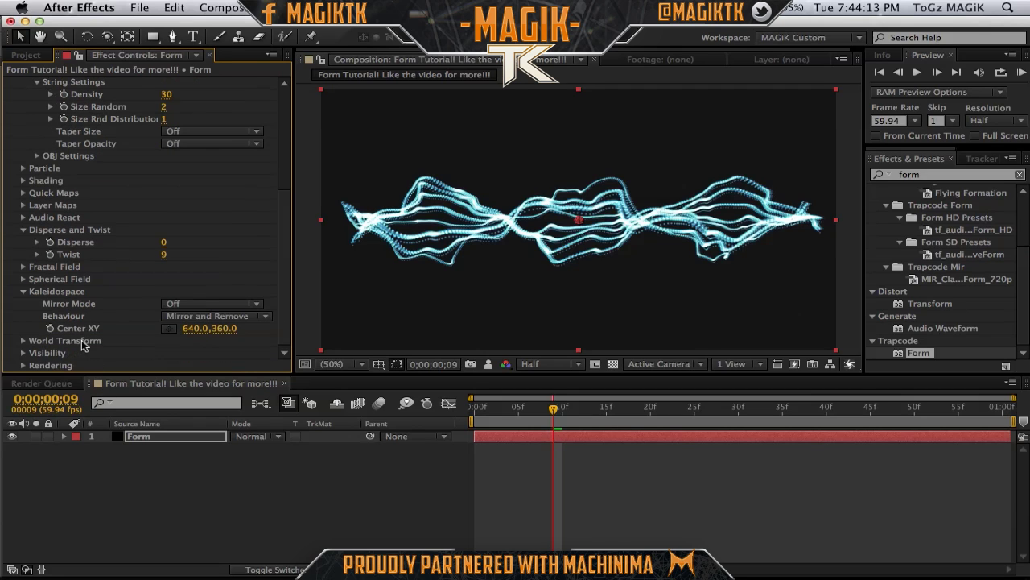
scroll(81, 336, "up", 6)
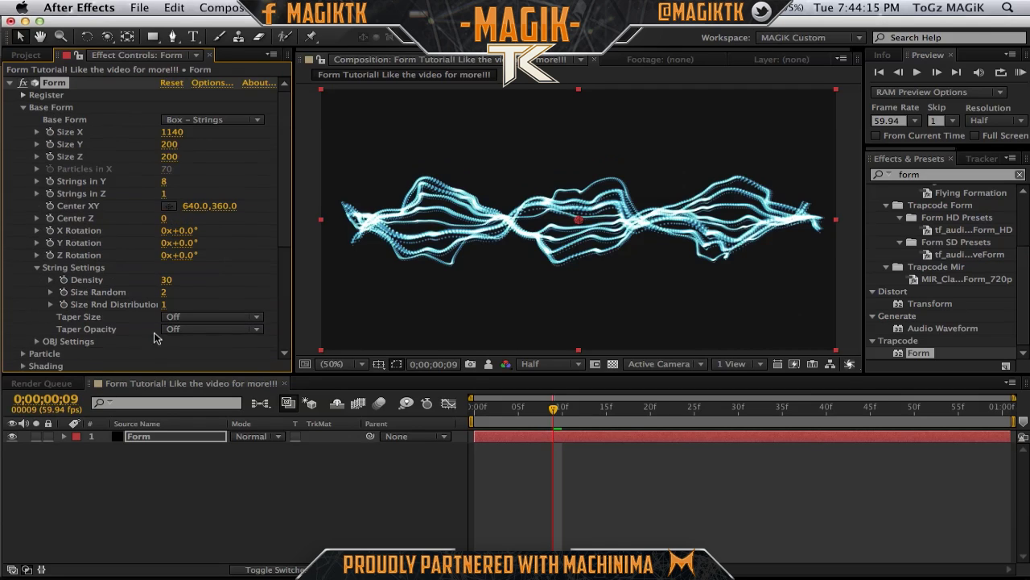
left_click(220, 316)
left_click(219, 313)
left_click(216, 329)
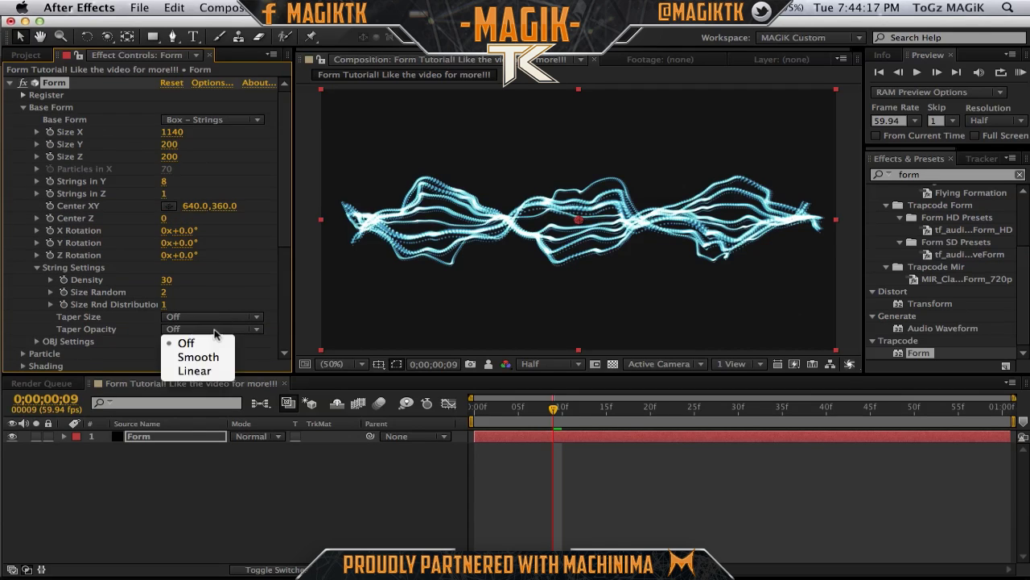
left_click(207, 358)
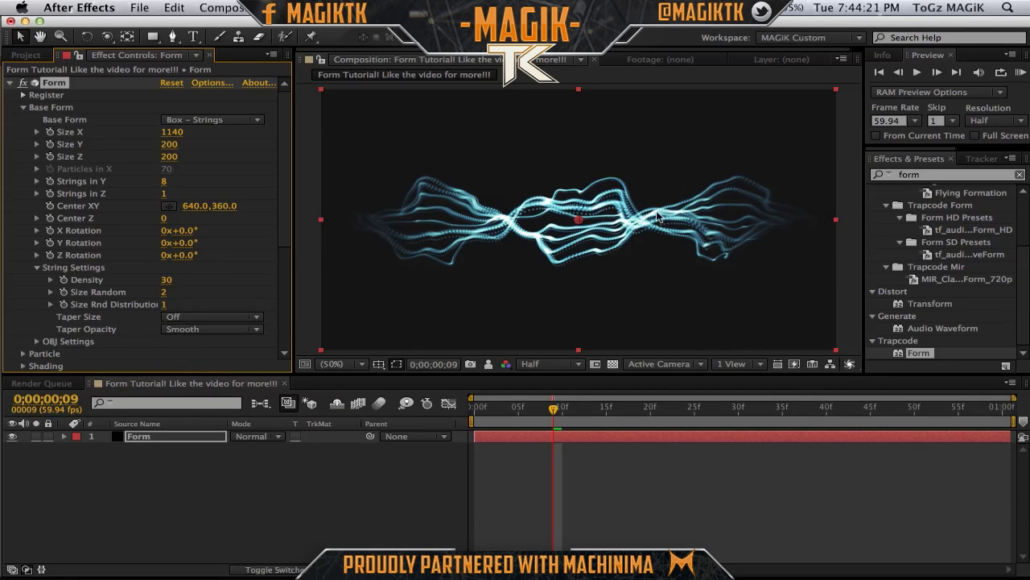
left_click(194, 330)
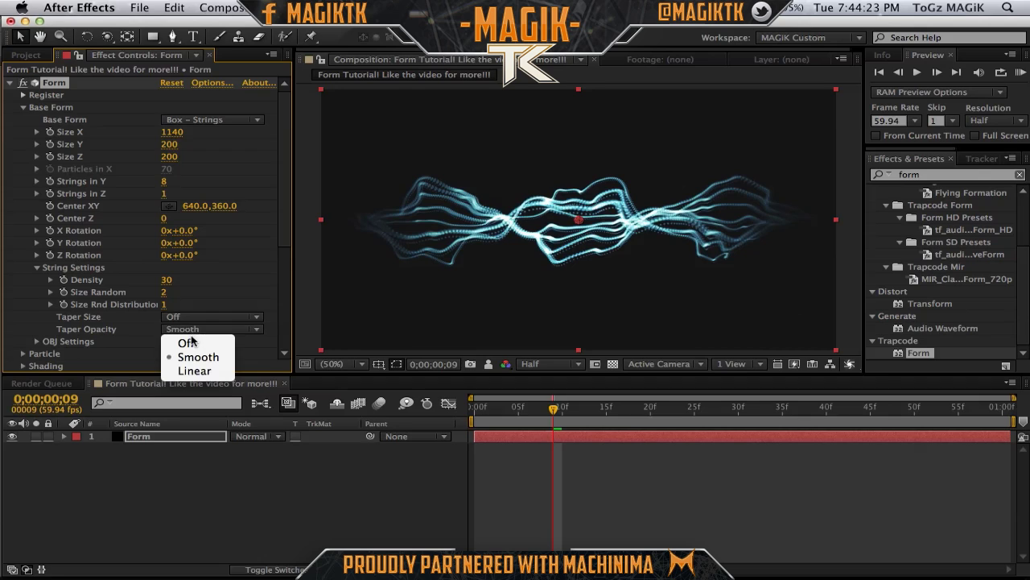
left_click(177, 338)
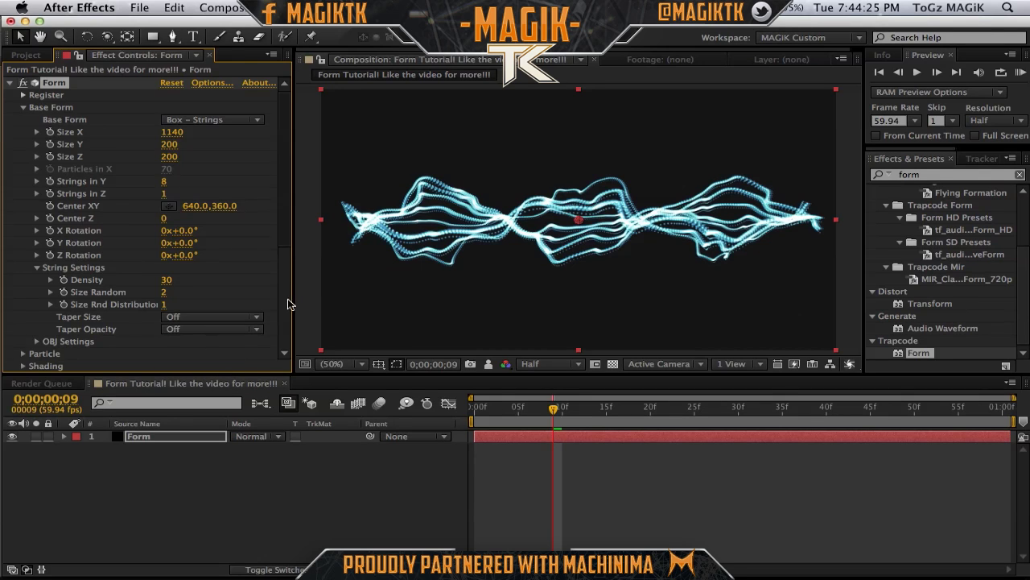
scroll(50, 336, "down", 5)
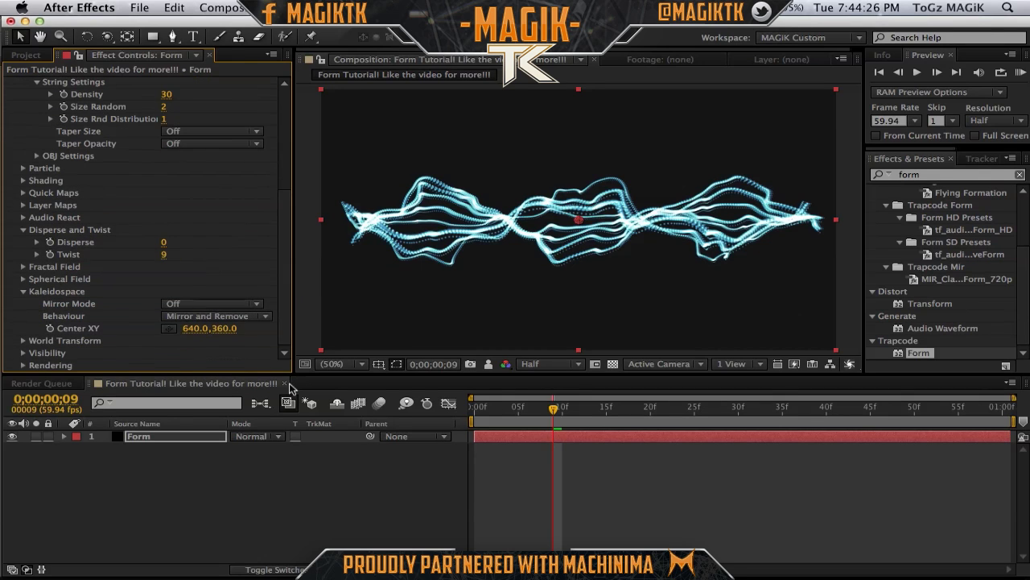
- Set Kaleidospace Mirror Mode to Vertical after trying H+V, then collapse Kaleidospace
left_click(198, 305)
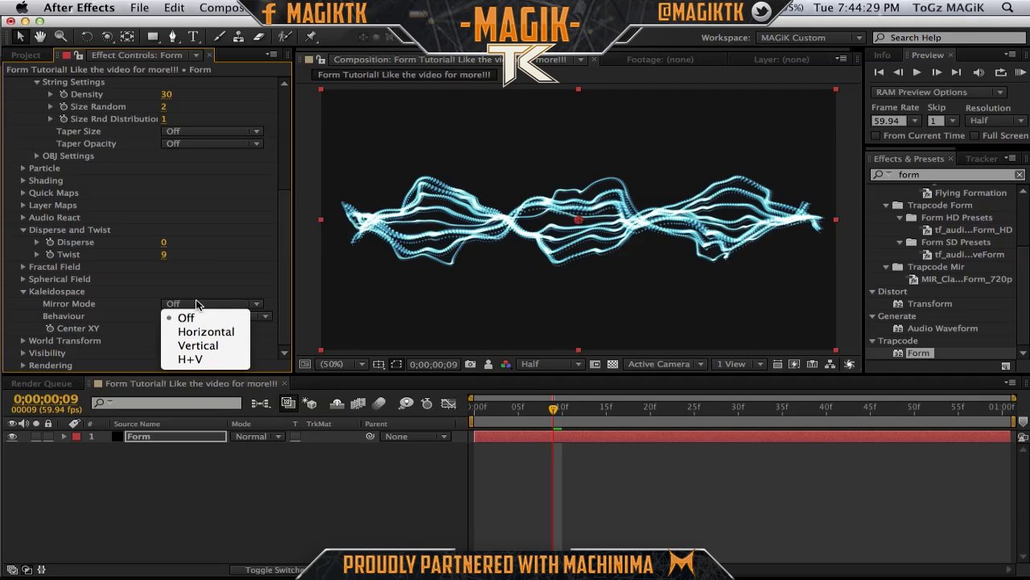
left_click(223, 346)
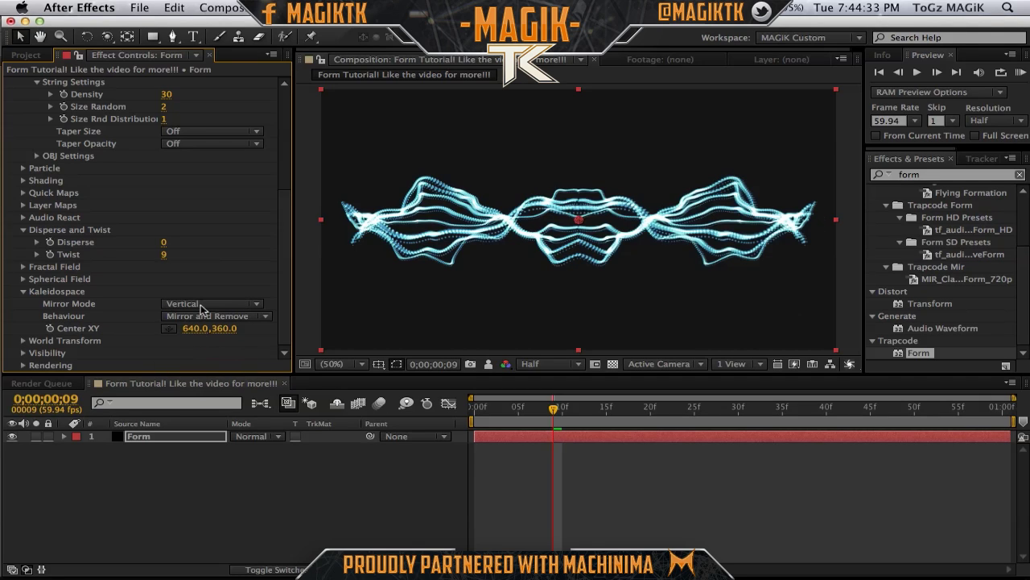
left_click(218, 306)
left_click(216, 359)
left_click(222, 306)
left_click(216, 345)
key("F2")
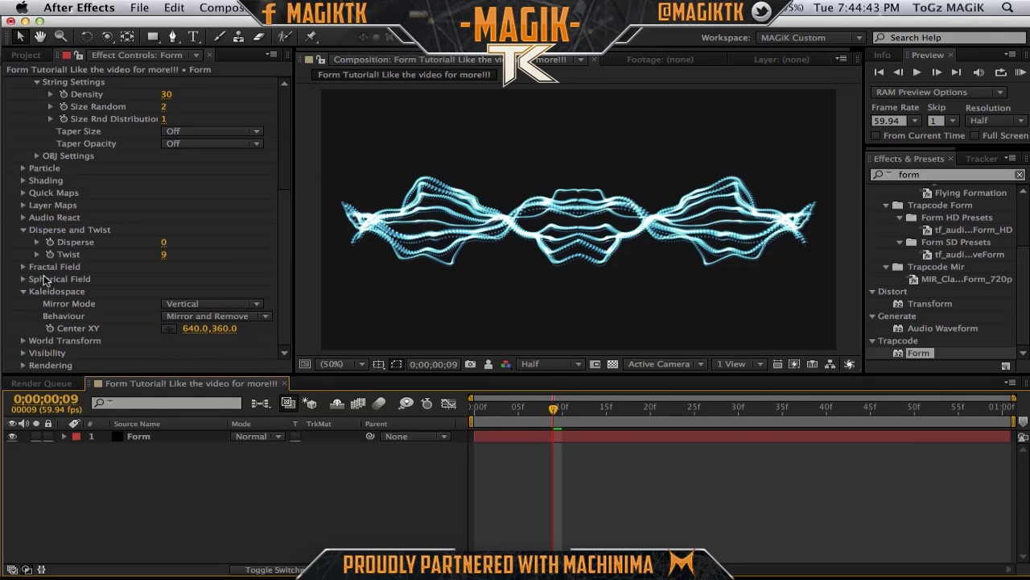
left_click(23, 292)
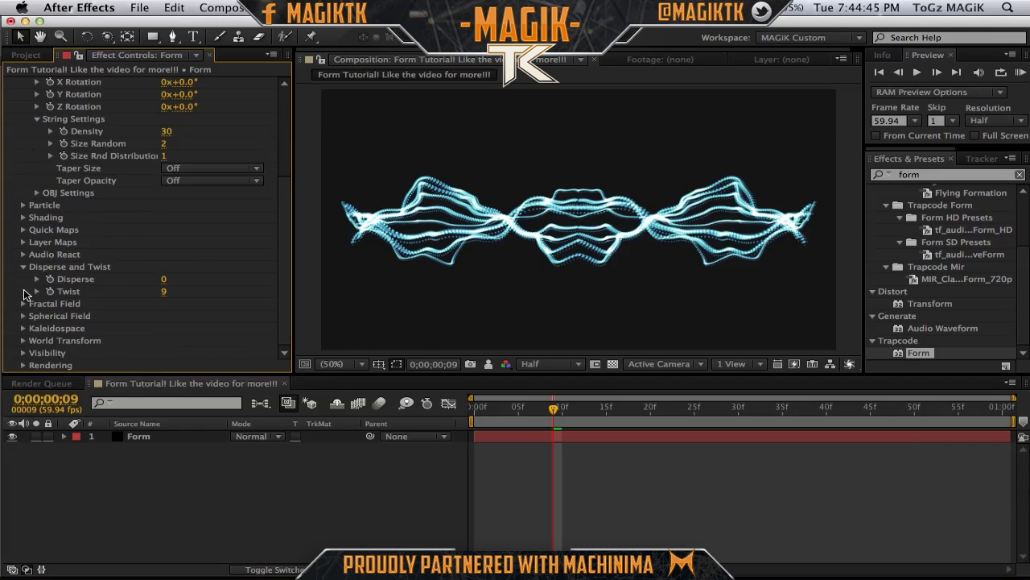
- Give Spherical Field Sphere 1 a strength of 100 and radius 120
left_click(23, 316)
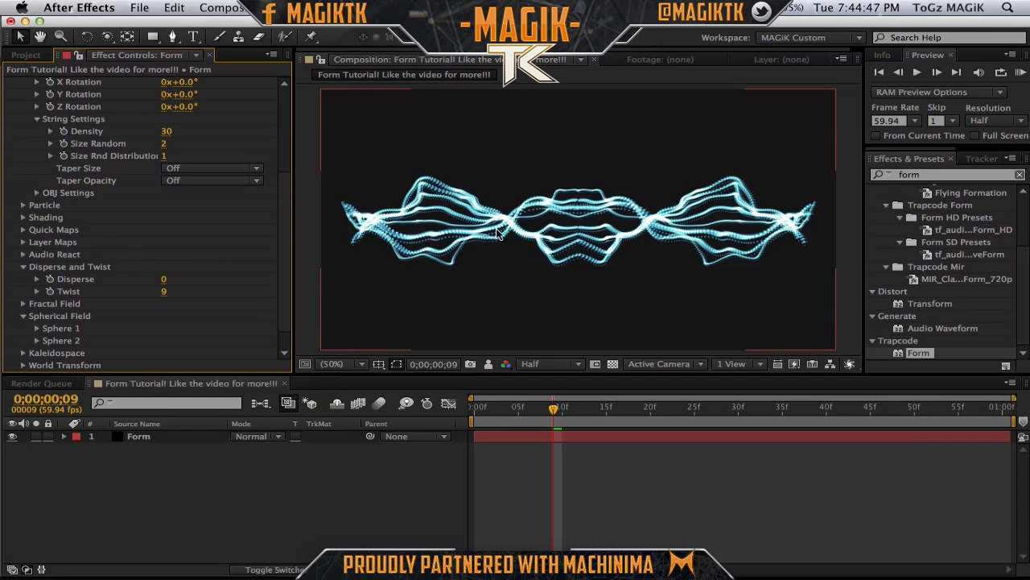
left_click(24, 266)
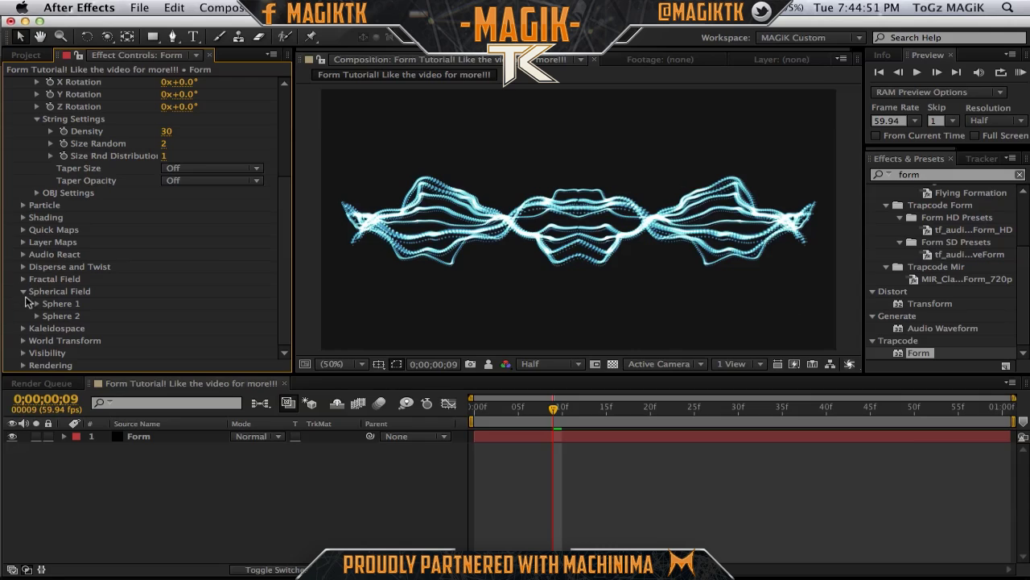
left_click(37, 304)
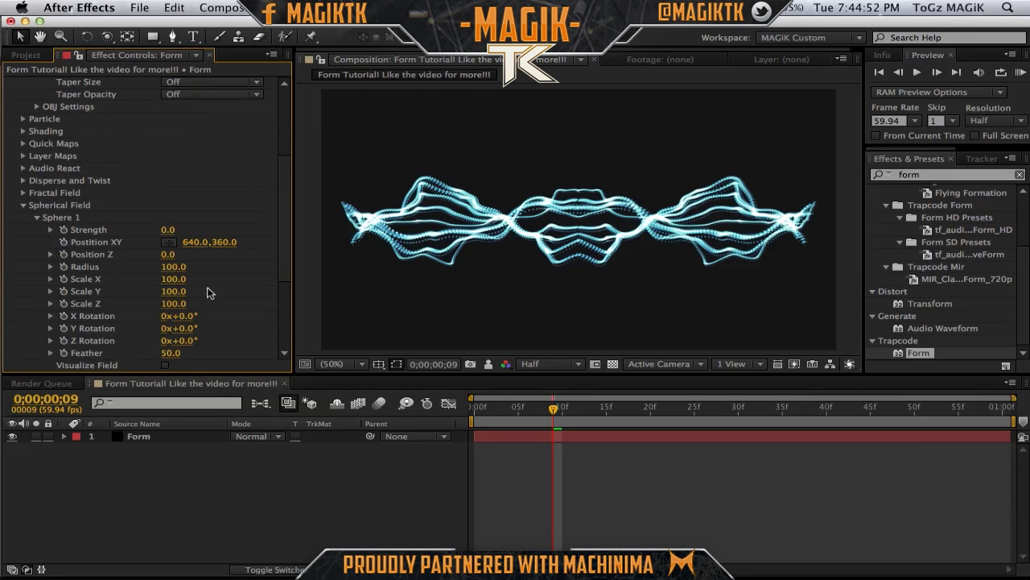
left_click(168, 231)
type("100")
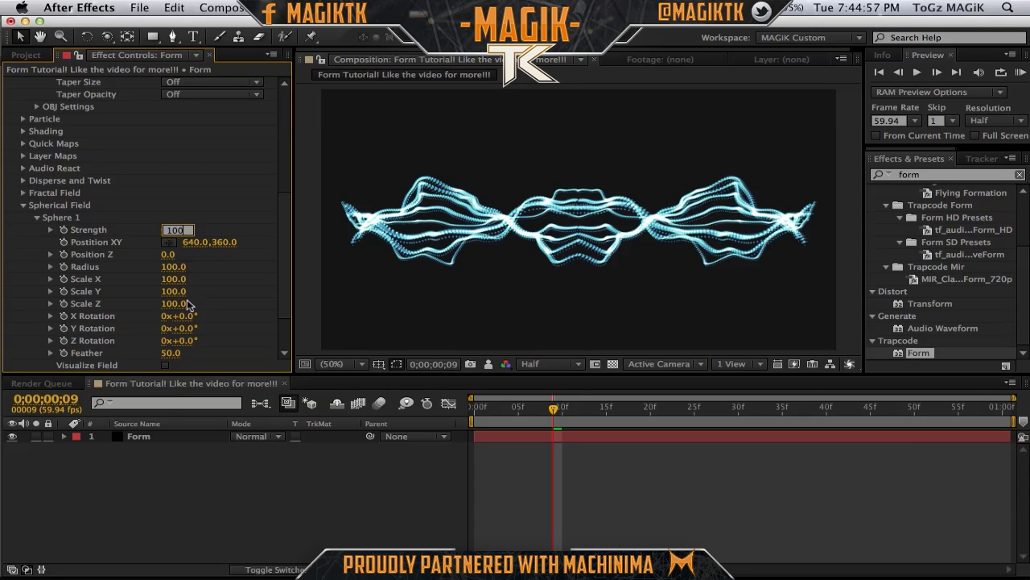
left_click(172, 267)
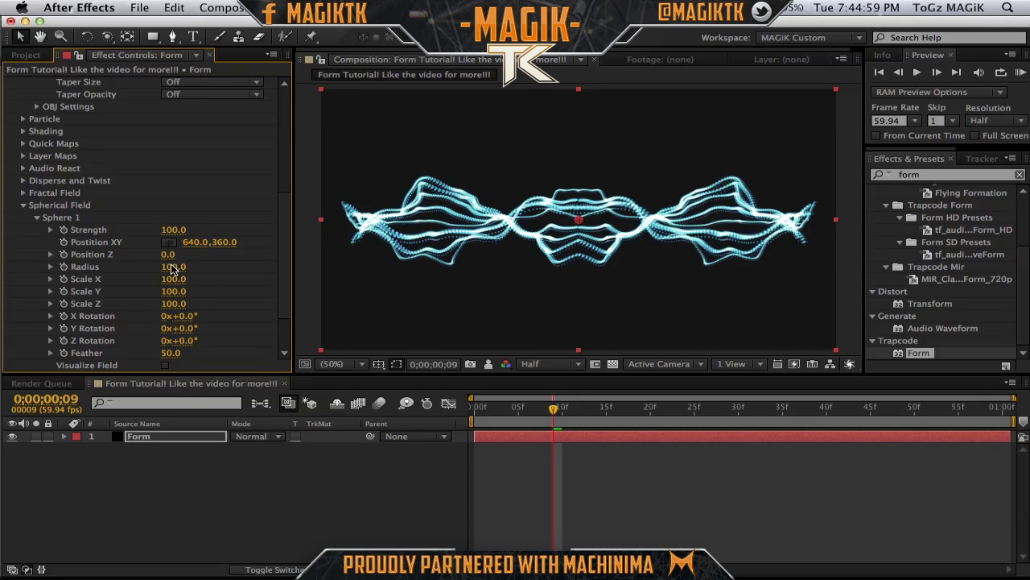
type("150")
key("Return")
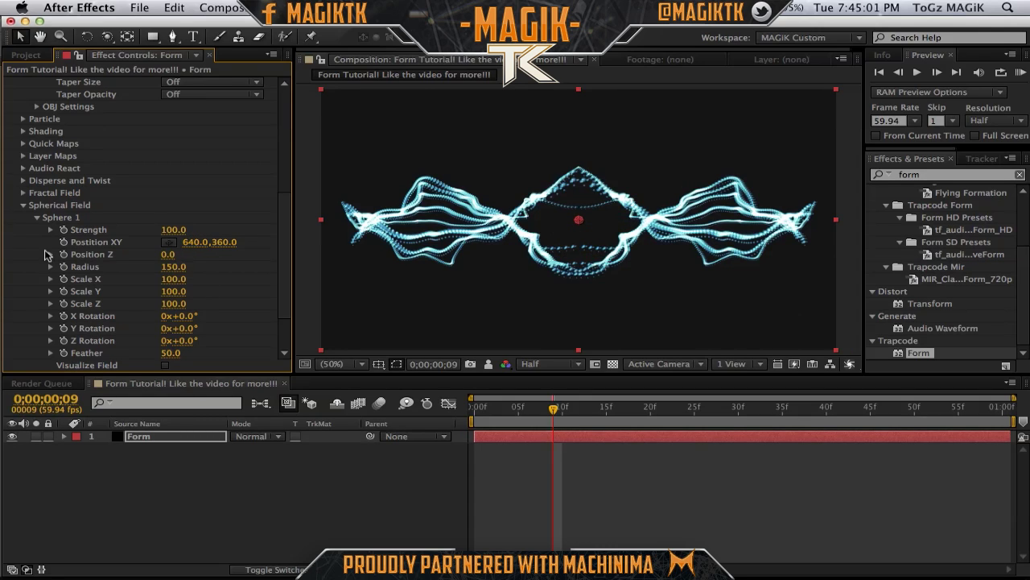
left_click(174, 268)
type("120")
key("Return")
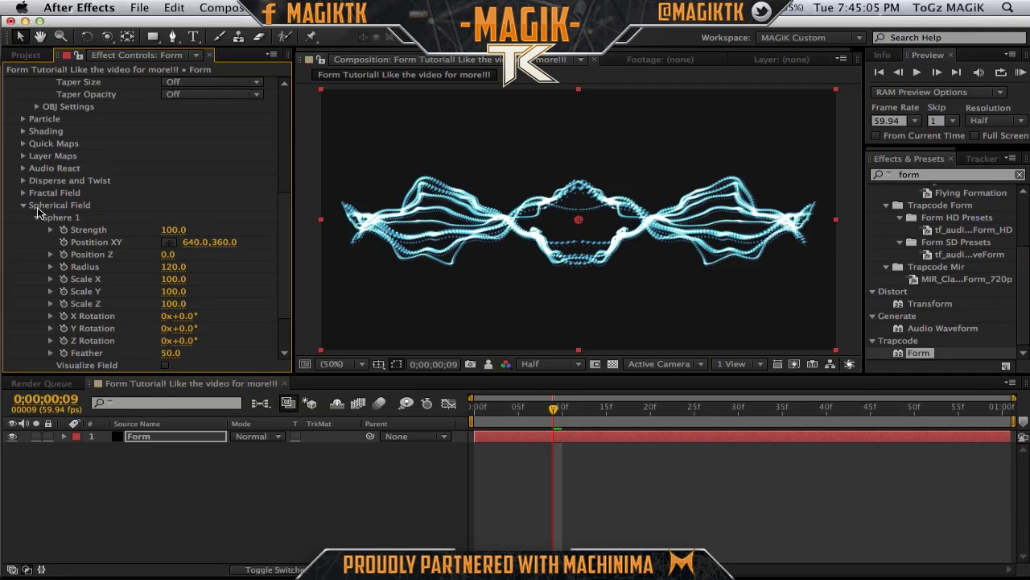
left_click(37, 218)
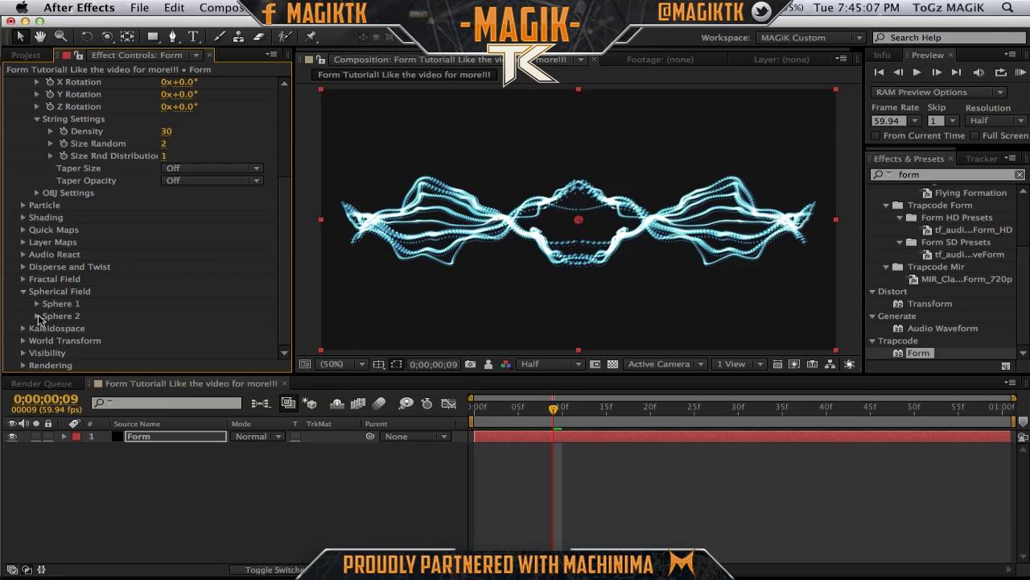
- Set Sphere 2 to strength -100 and radius 160
left_click(37, 316)
scroll(161, 266, "down", 4)
left_click(167, 230)
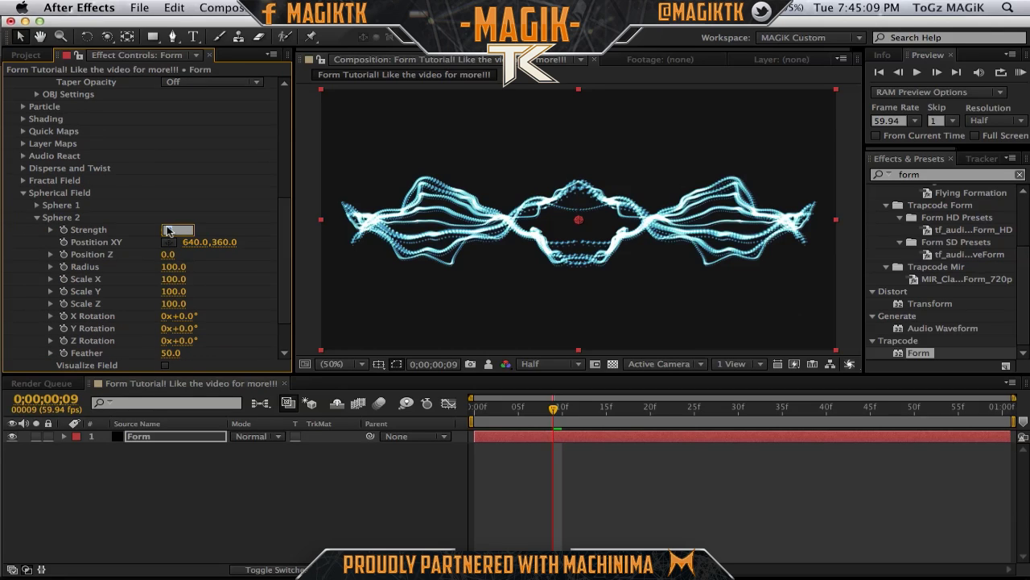
type("-100")
key("Return")
left_click(171, 268)
type("130")
key("Return")
left_click(173, 267)
type("160")
key("Return")
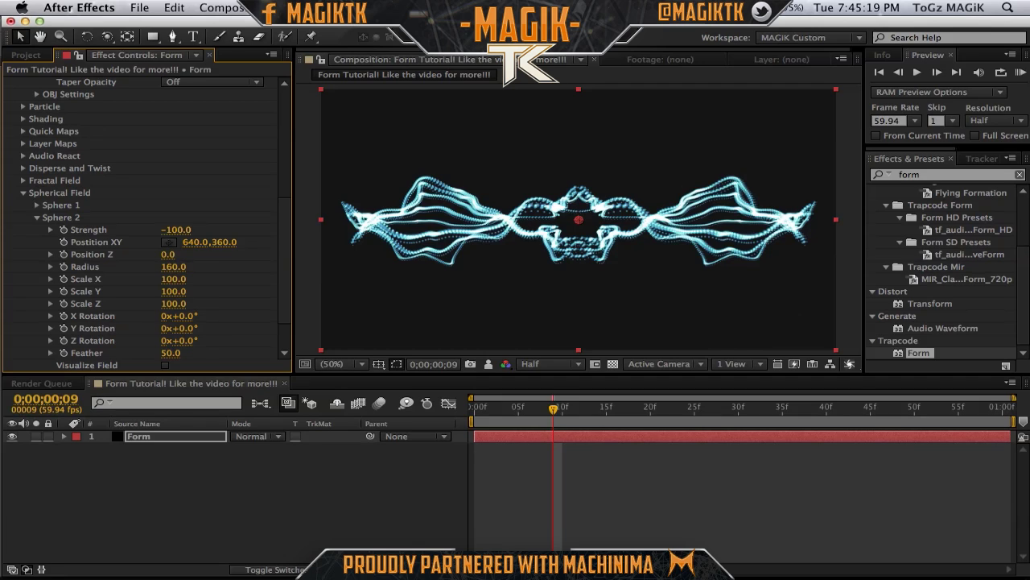
left_click(718, 487)
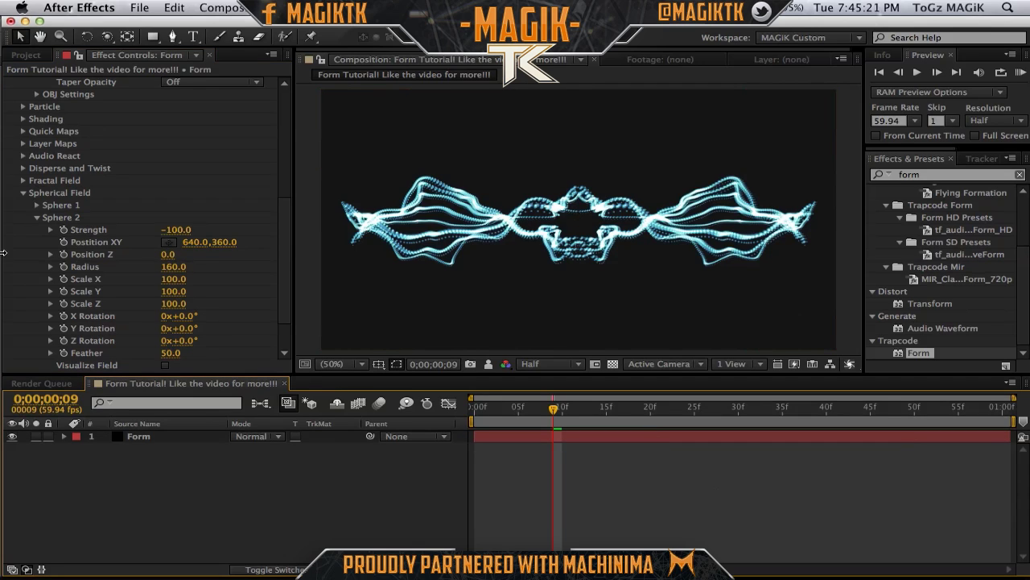
- Reduce Sphere 1's radius to 110 and preview the first frames
left_click(35, 206)
left_click(174, 254)
type("110")
key("Return")
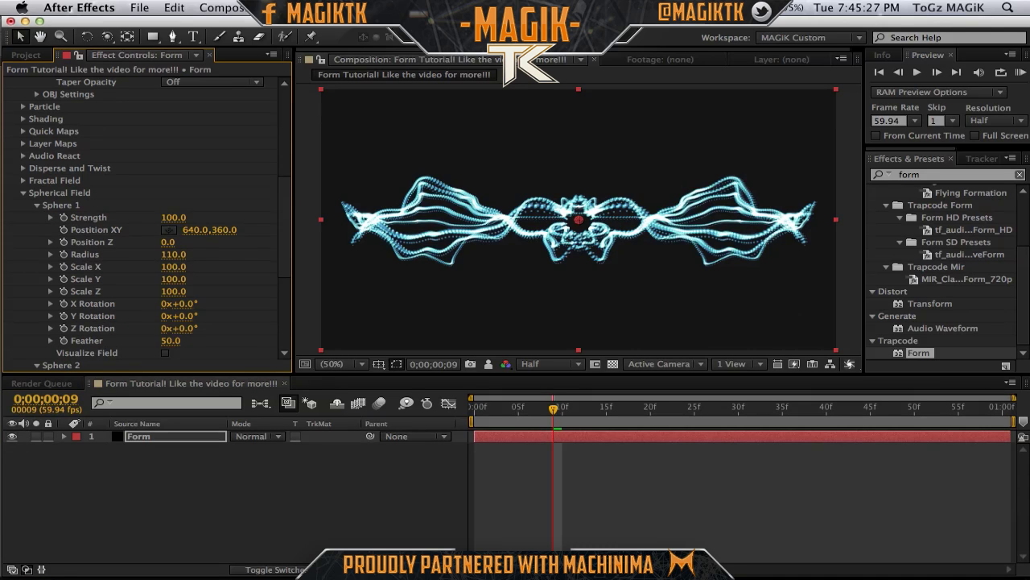
left_click(710, 496)
left_click_drag(562, 409, 510, 404)
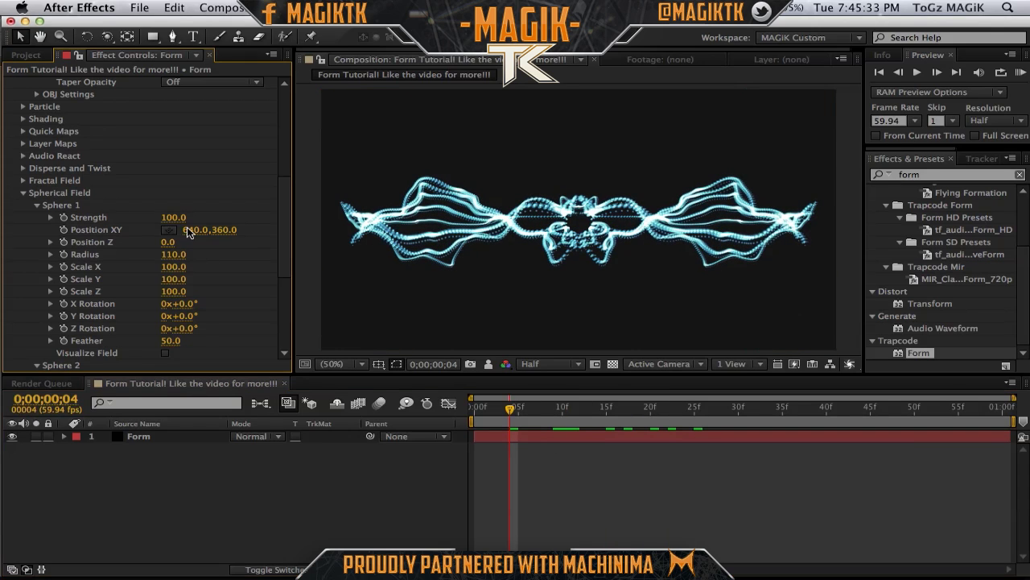
- Expand Fractal Field and set Flow X to -200, scrubbing the timeline to preview the drift
left_click(22, 180)
scroll(187, 226, "down", 3)
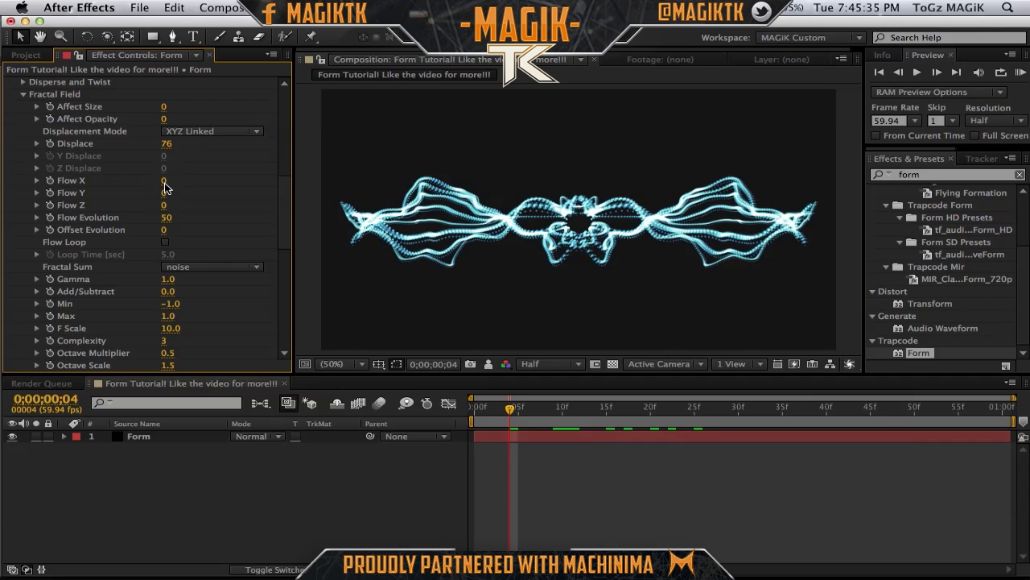
left_click_drag(166, 181, 364, 191)
left_click_drag(512, 411, 739, 412)
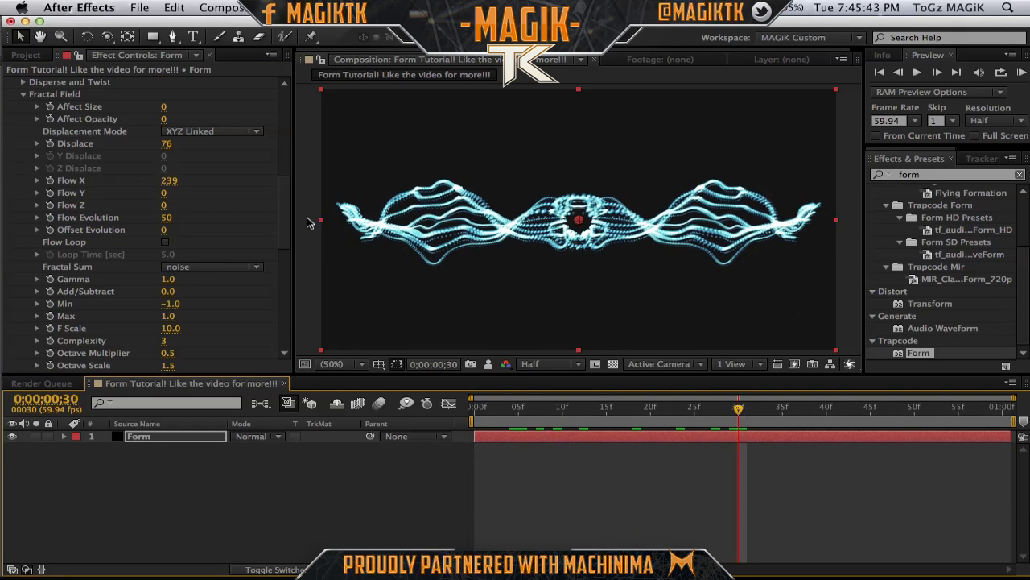
left_click(175, 181)
type("-200")
key("Return")
left_click(536, 408)
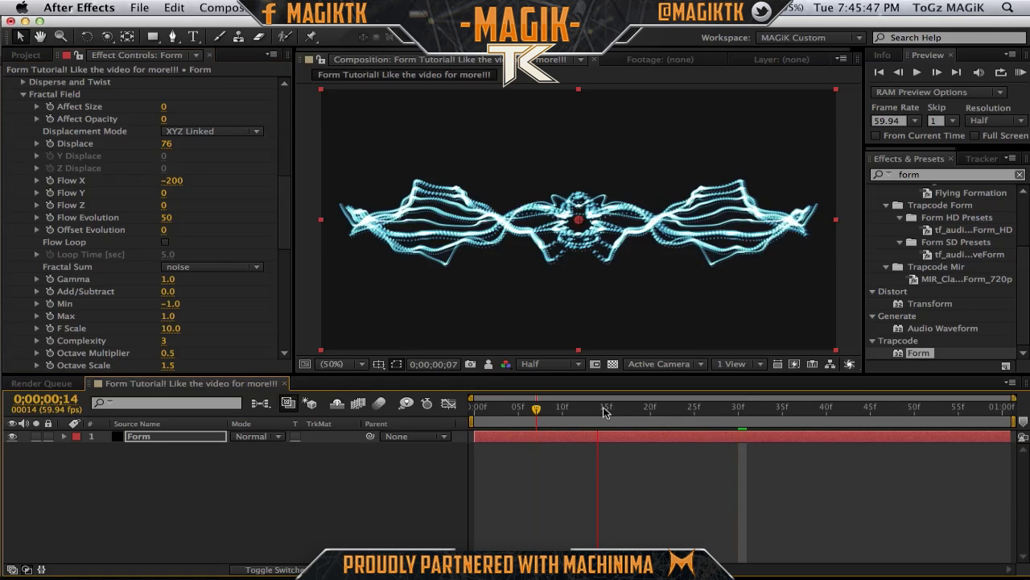